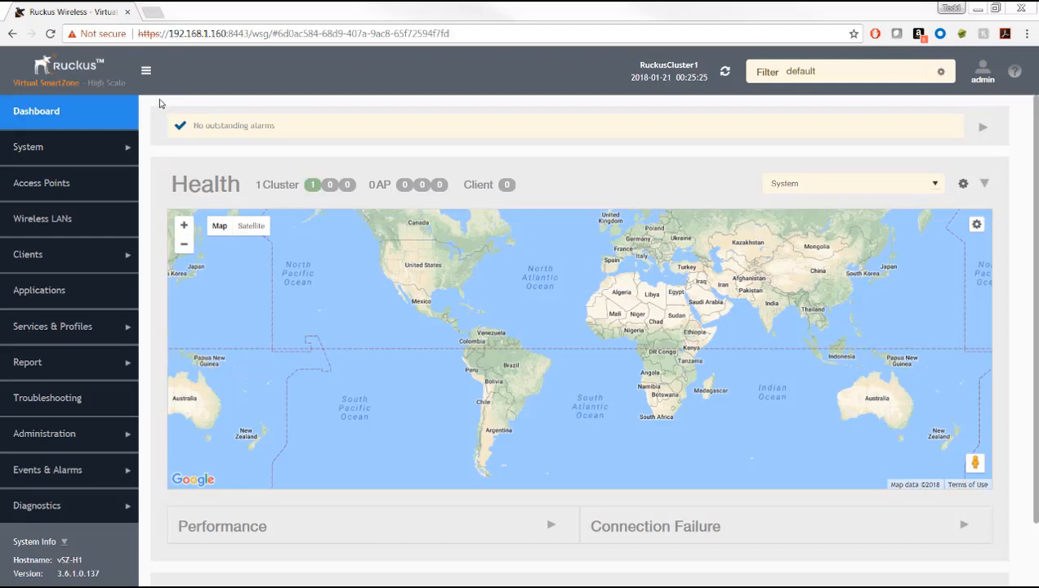
Step: Go from the dashboard to the Access Points page with the System domain and Staging Zone
left_click(49, 186)
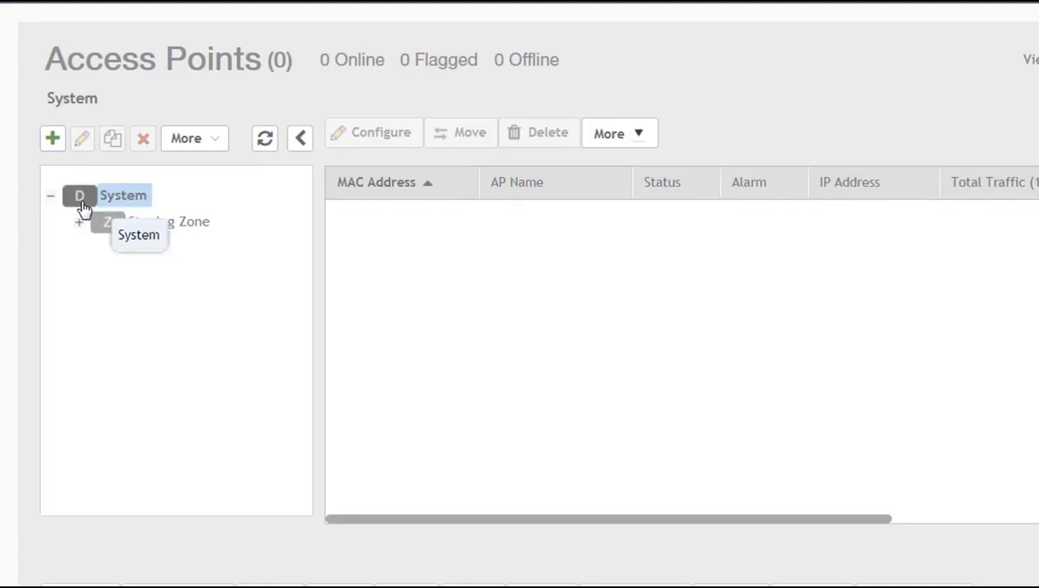
Step: Create a domain named HQ of type Domain directly under System
left_click(52, 140)
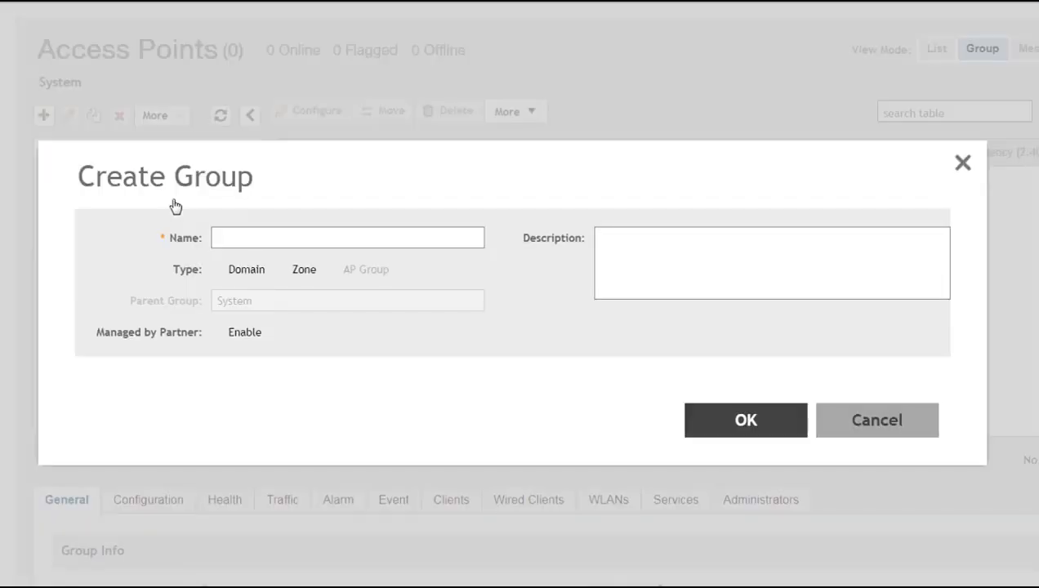
left_click(242, 242)
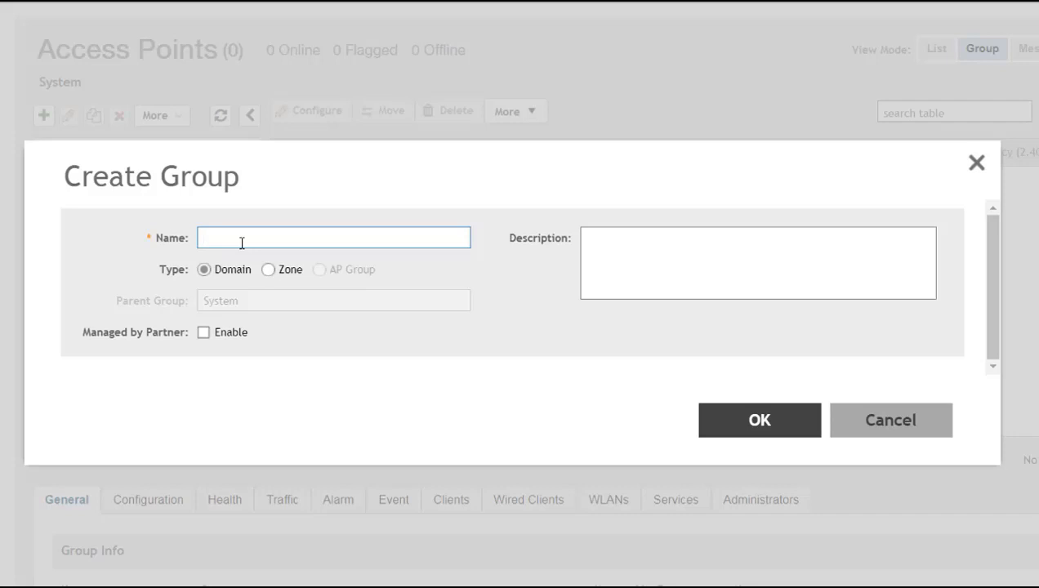
type("HQ")
left_click(764, 423)
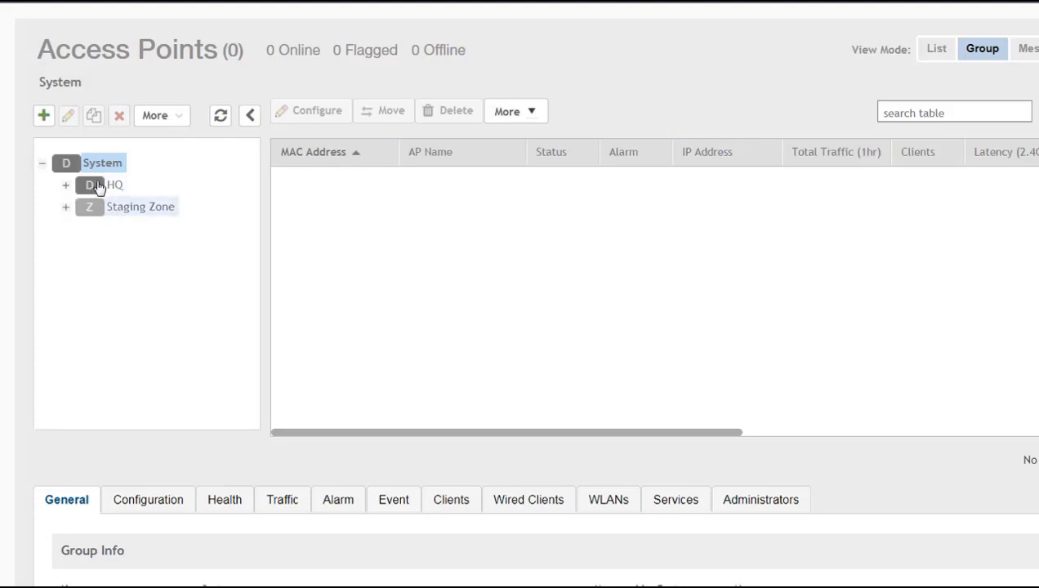
Step: Create a second domain named NYC under System
left_click(45, 115)
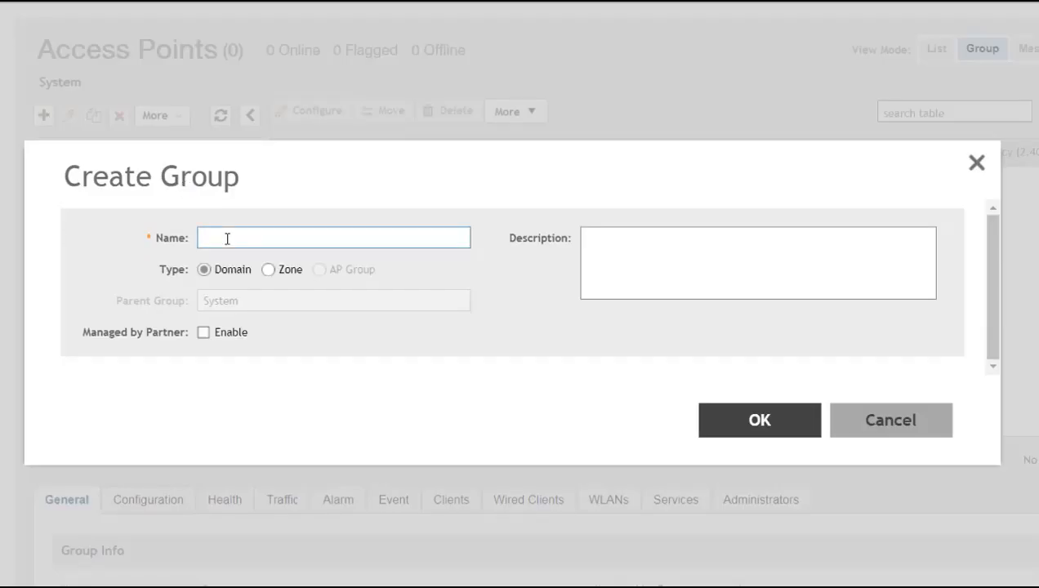
type("NYC")
left_click(743, 420)
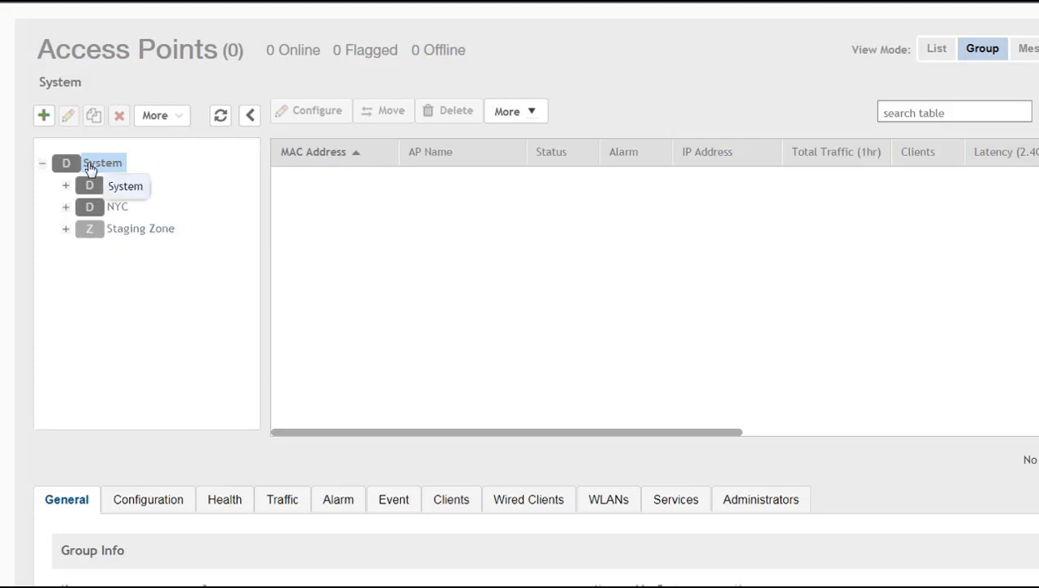
Step: Create an MSP1 domain under System with Managed by Partner enabled
left_click(44, 116)
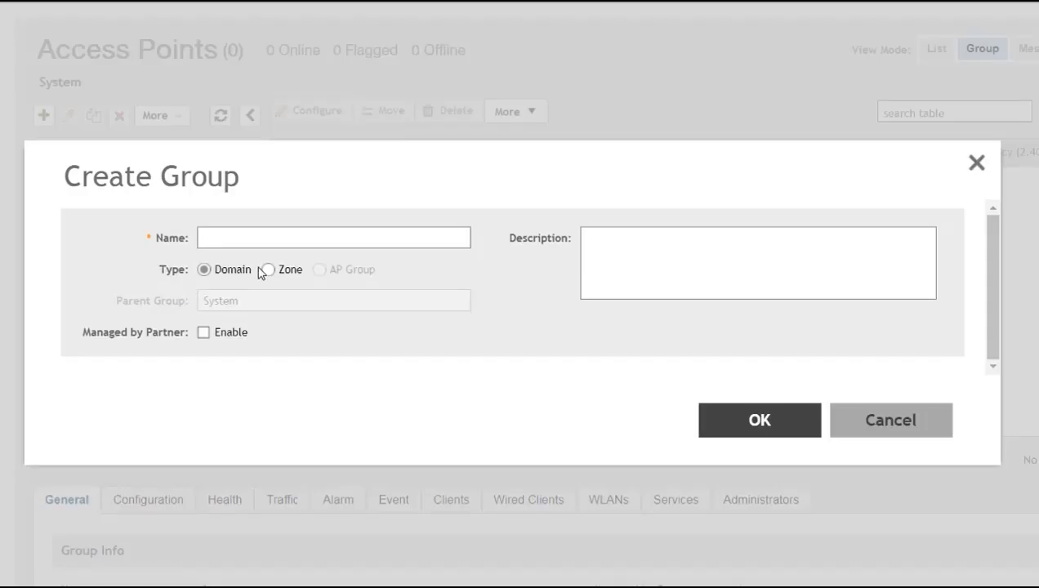
left_click(257, 238)
type("MSP1")
left_click(204, 337)
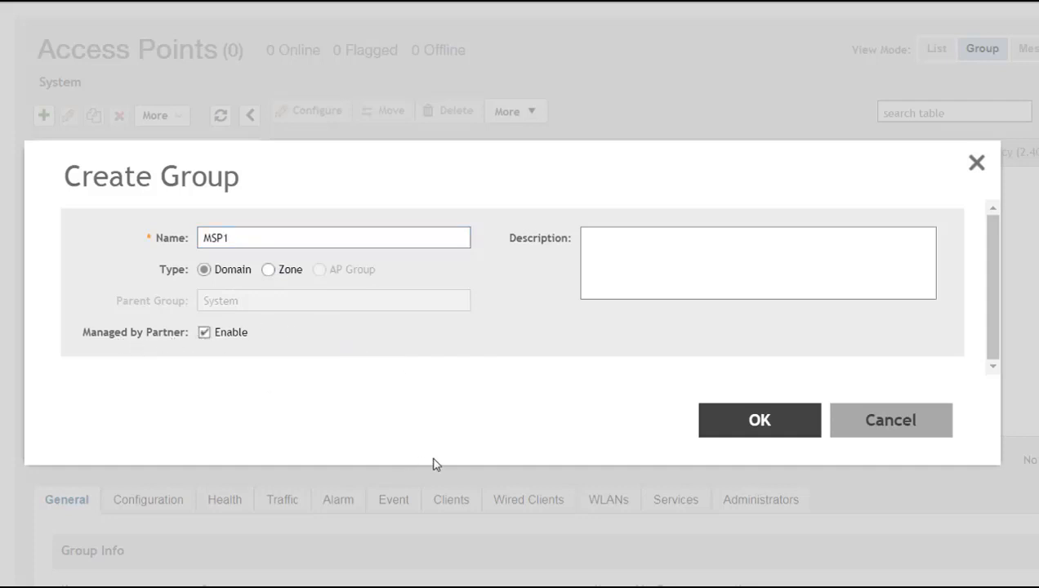
left_click(760, 420)
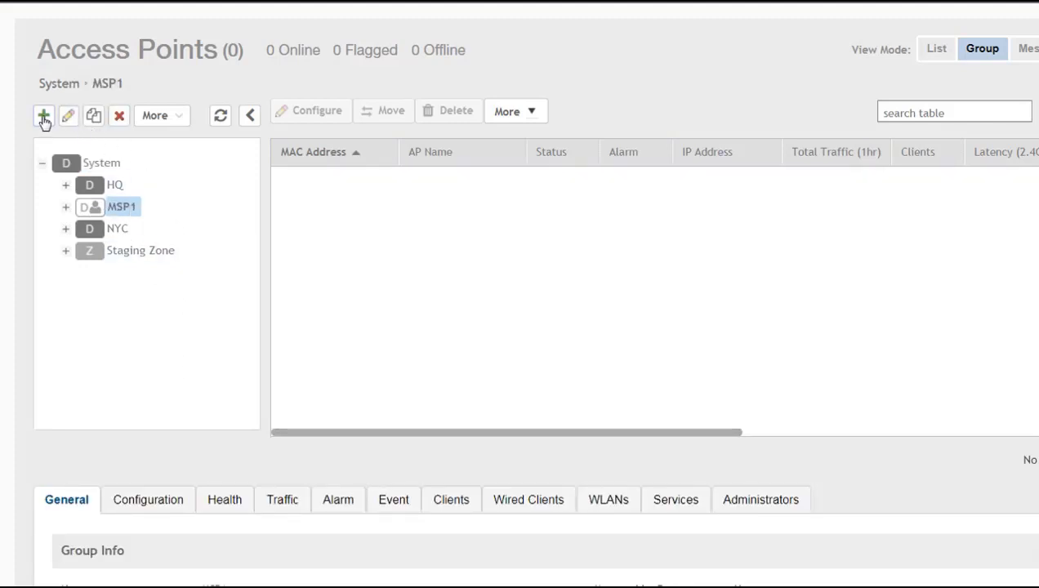
Step: Create a D1 domain inside MSP1
left_click(44, 117)
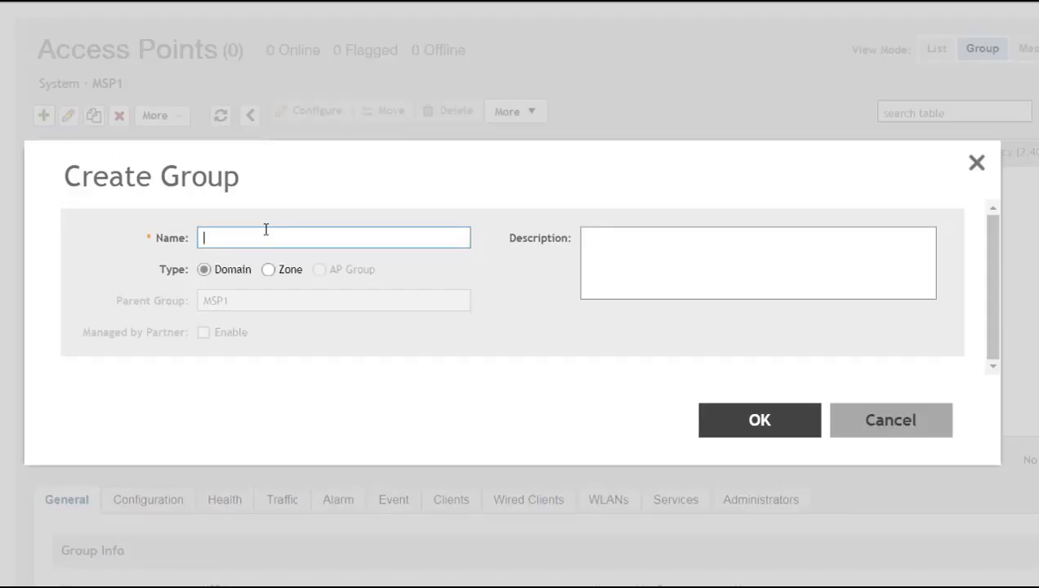
type("D1")
left_click(763, 421)
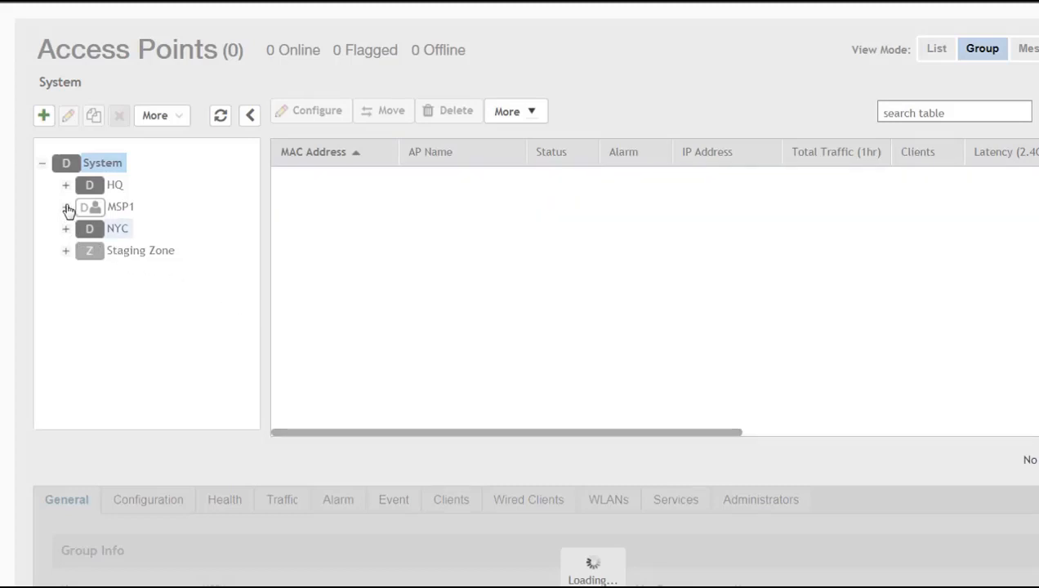
Step: Expand and select MSP1, then create a D2 domain under it
left_click(66, 207)
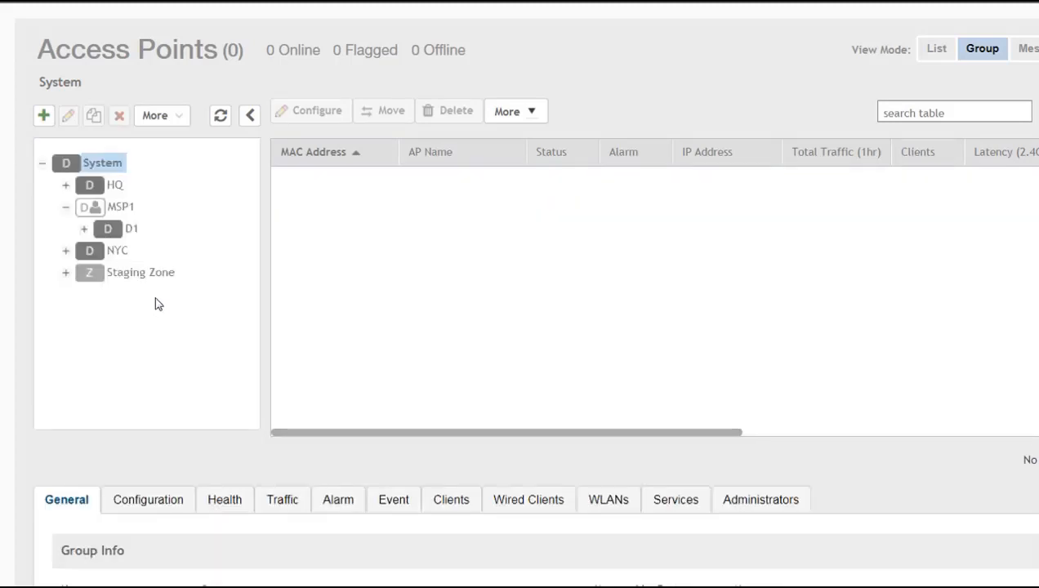
left_click(131, 209)
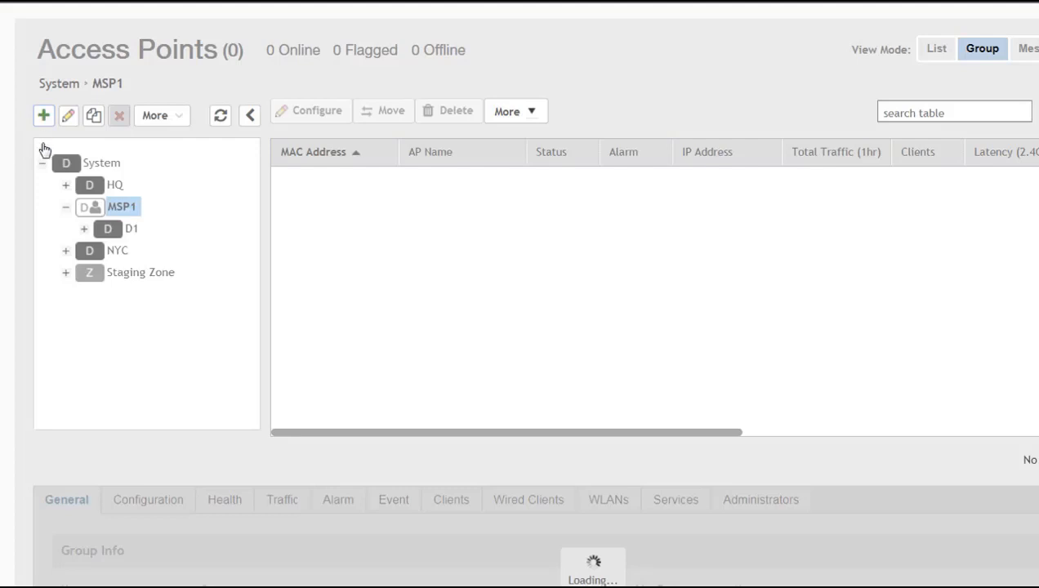
left_click(43, 115)
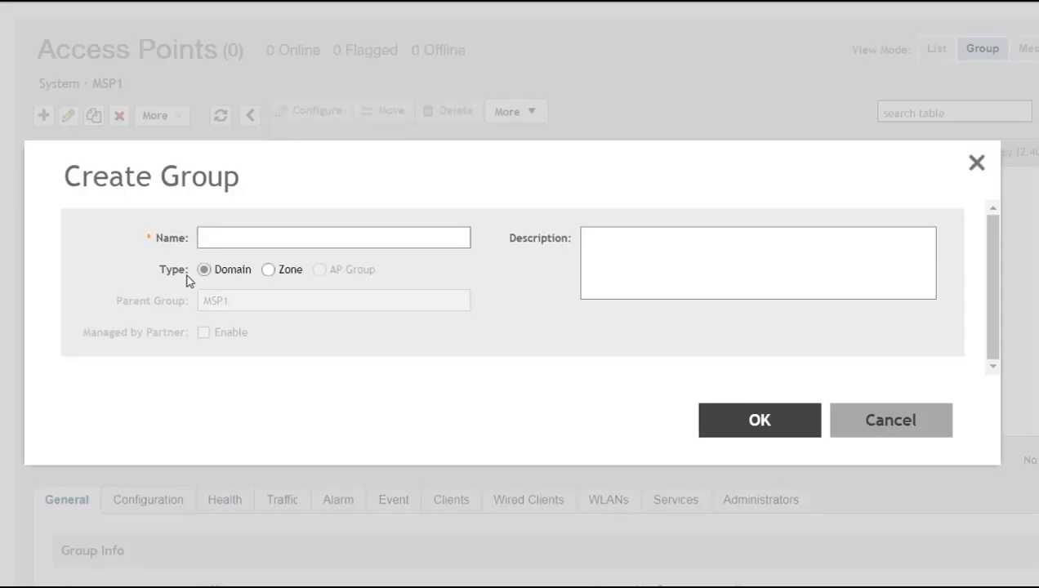
left_click(212, 238)
type("D2")
left_click(777, 424)
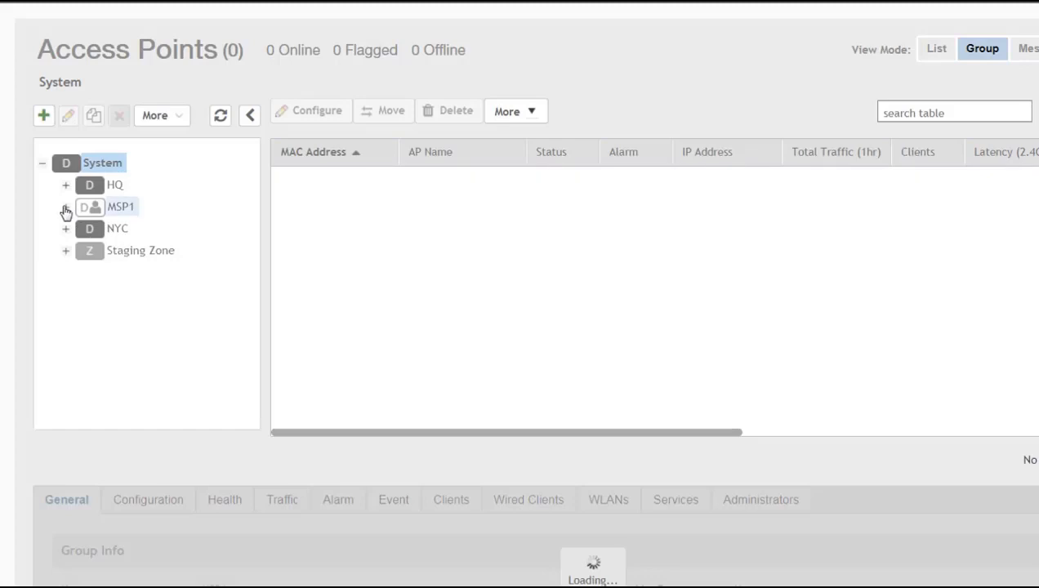
Step: Expand MSP1 to confirm D1 and D2, then open Administration > Admins and Roles
left_click(64, 209)
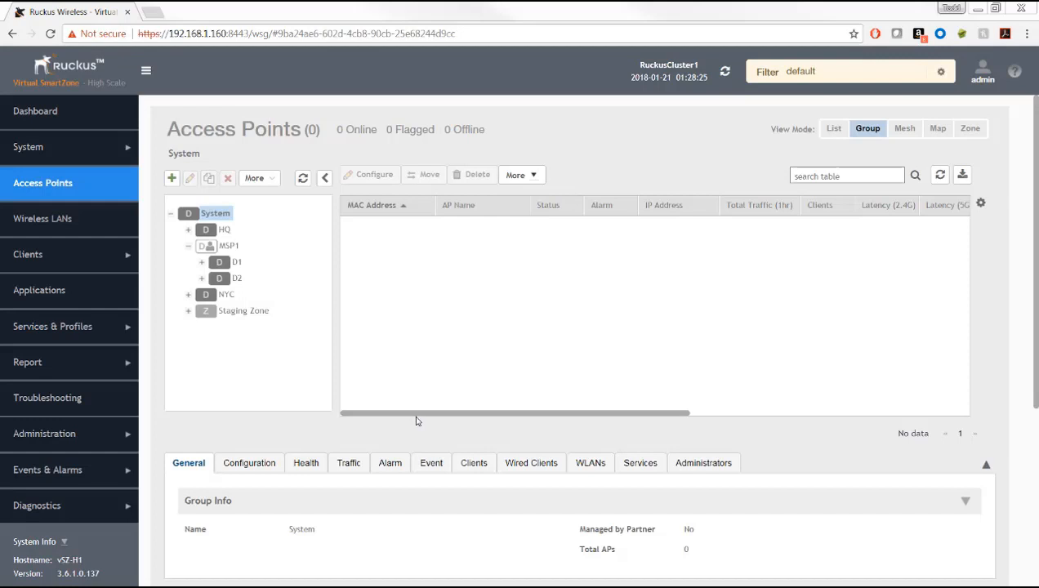
left_click(92, 433)
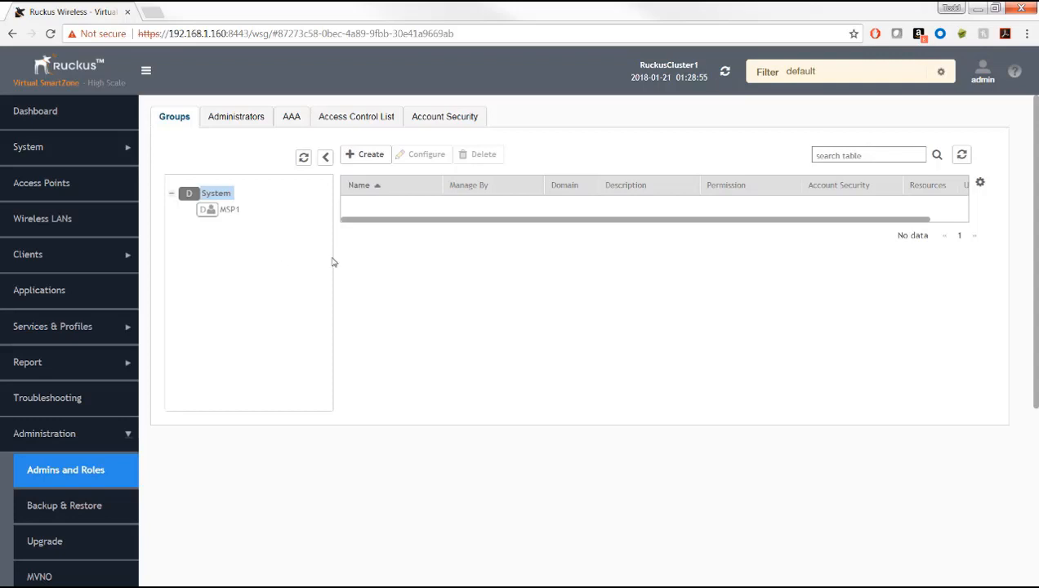
Step: Show the empty AAA servers list on the Admins and Roles page
left_click(293, 121)
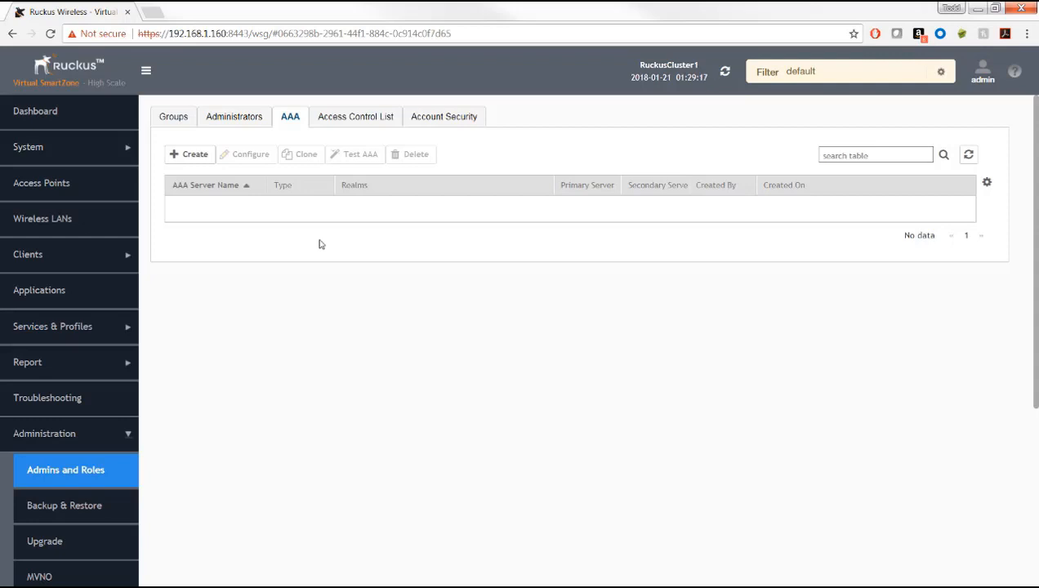
Step: Preview the new RADIUS server form, cancel it, and show the Access Control List settings
left_click(193, 155)
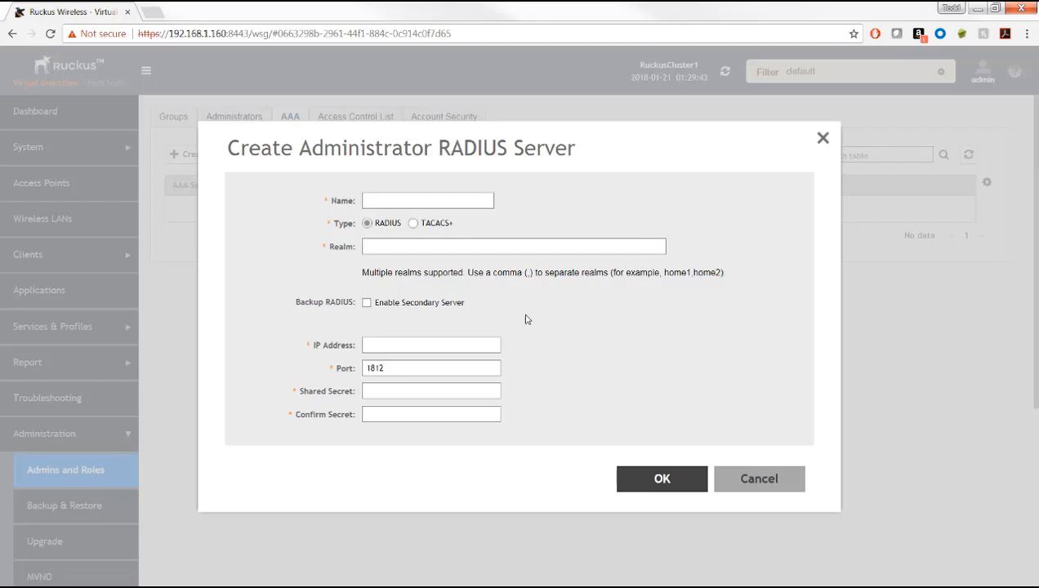
left_click(768, 477)
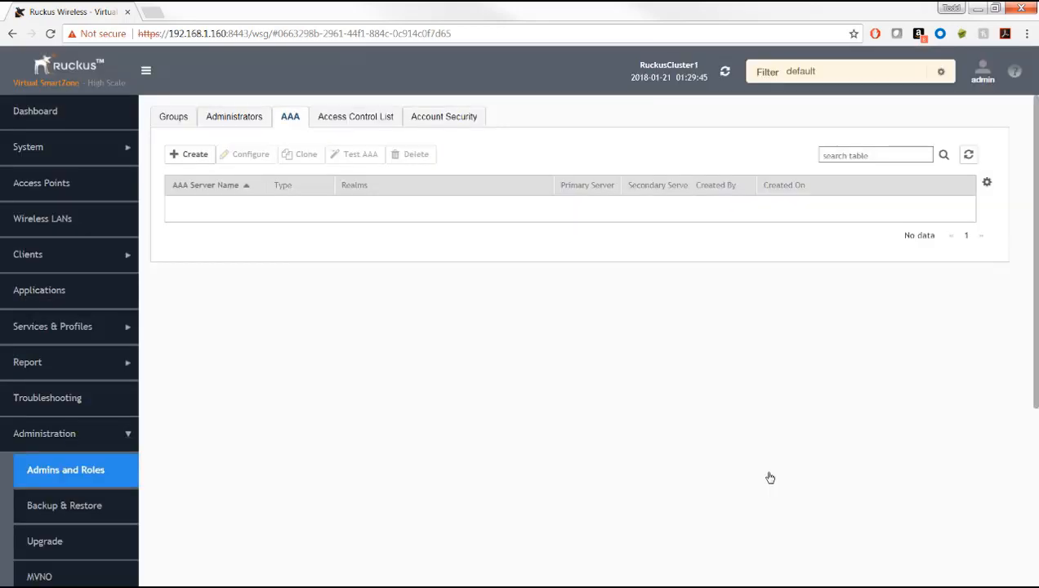
left_click(363, 123)
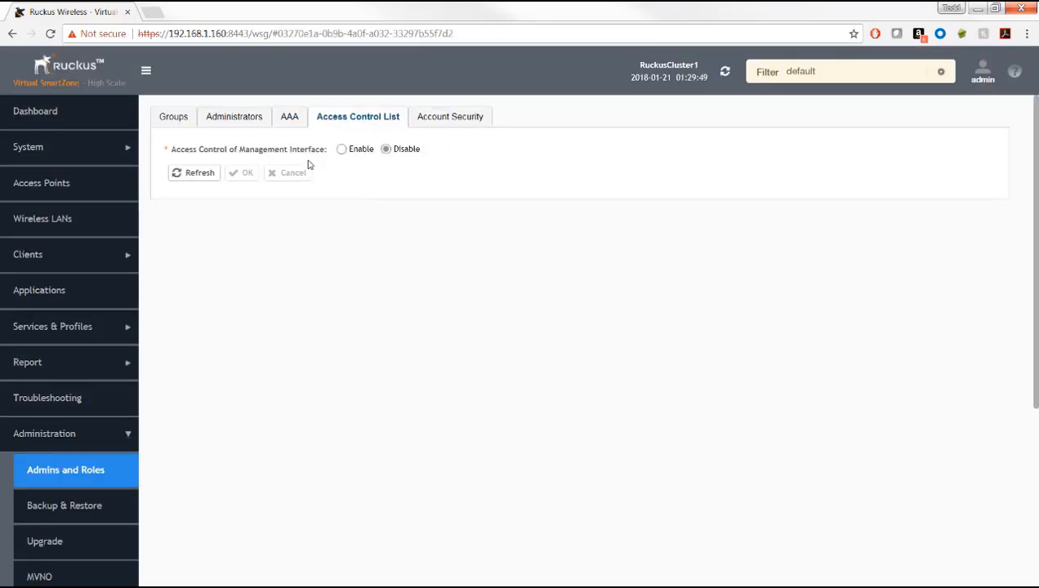
Step: Enable management interface access control, preview and cancel a rule, then show Account Security
left_click(340, 152)
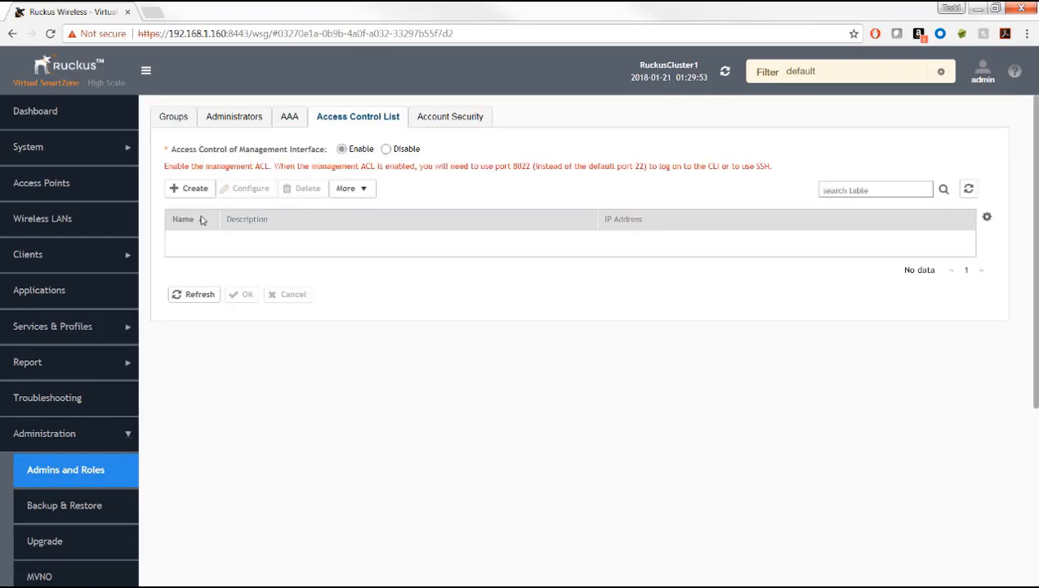
left_click(193, 188)
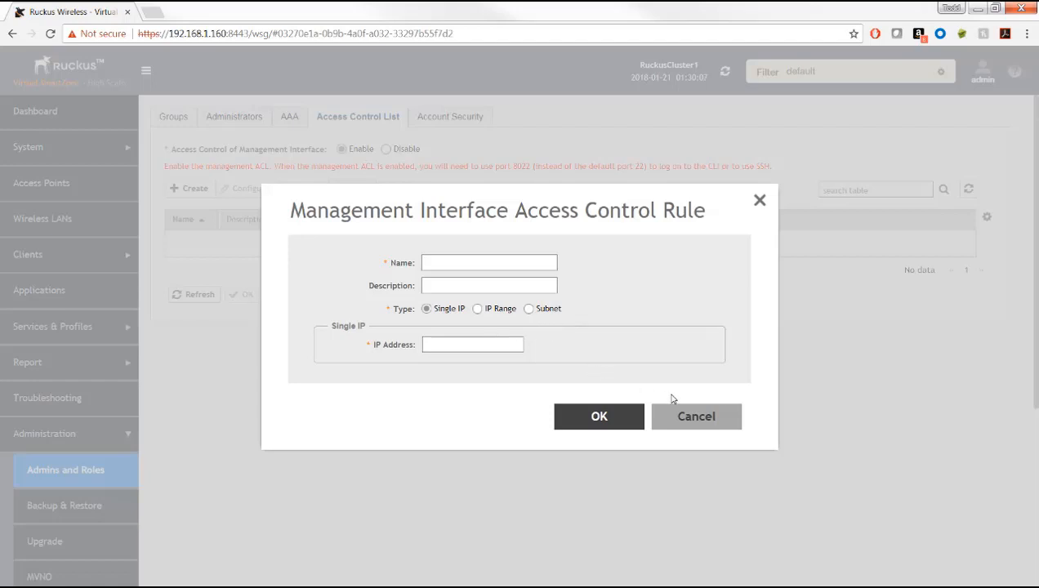
left_click(689, 417)
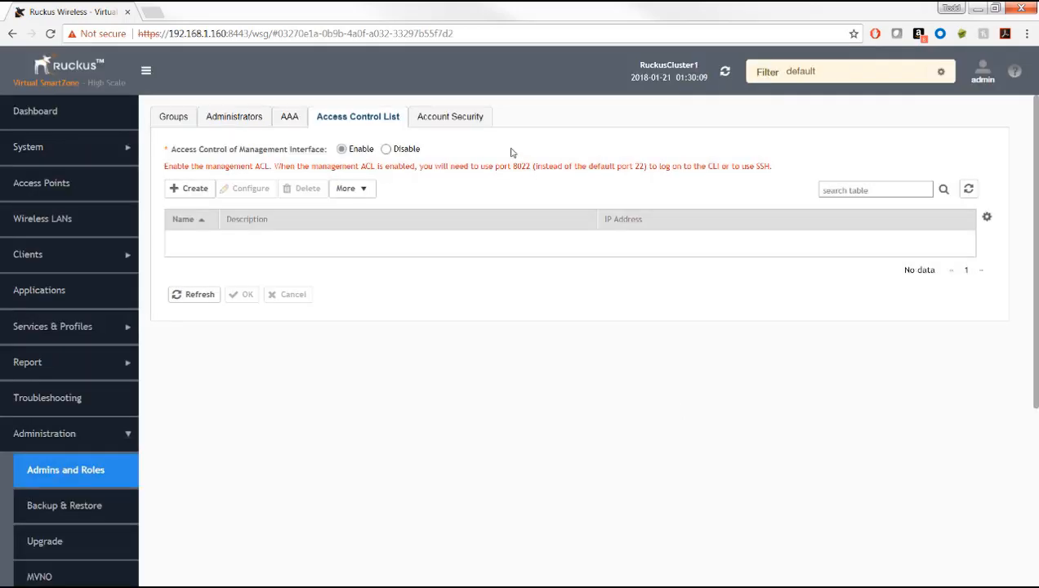
left_click(466, 124)
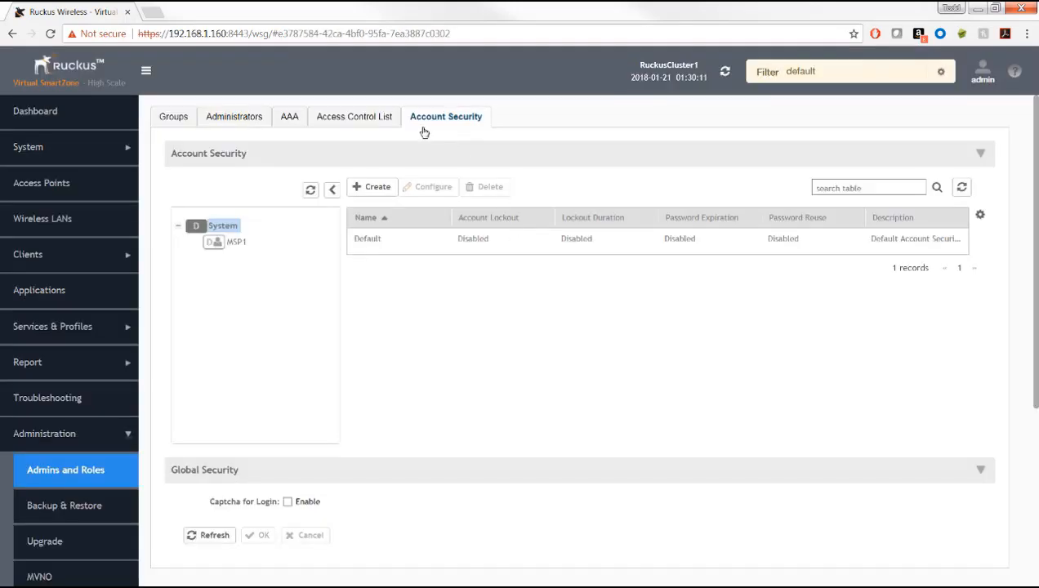
Step: Open and discard a new account security profile, then list the administrator accounts
left_click(373, 193)
left_click_drag(519, 204, 538, 192)
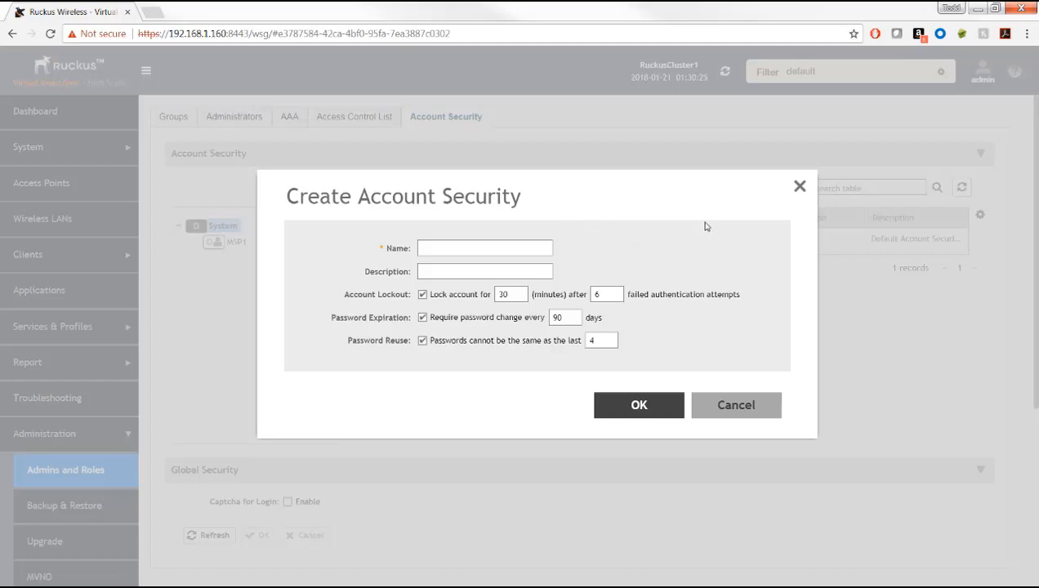
left_click(799, 187)
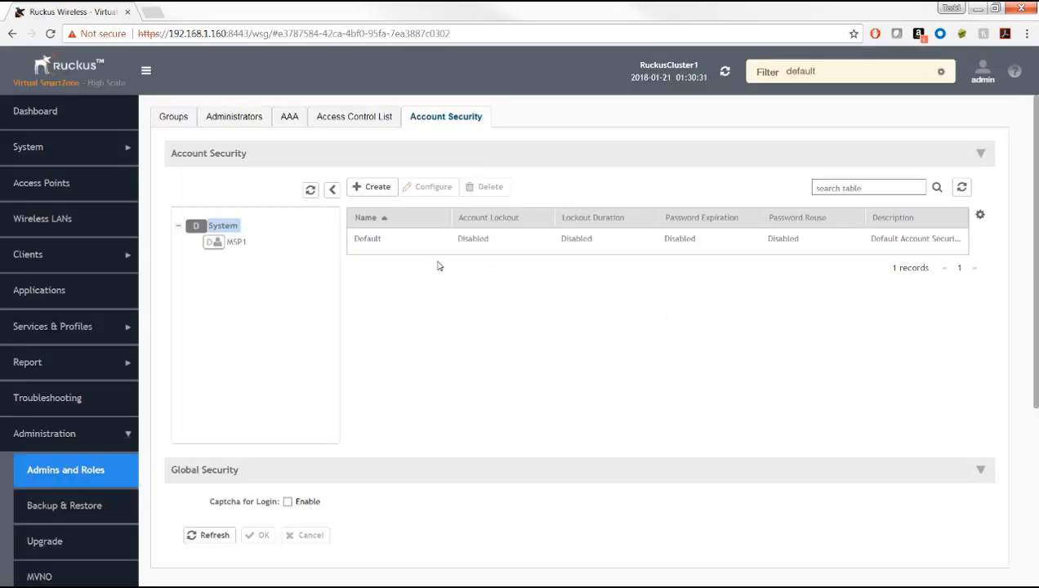
left_click(250, 120)
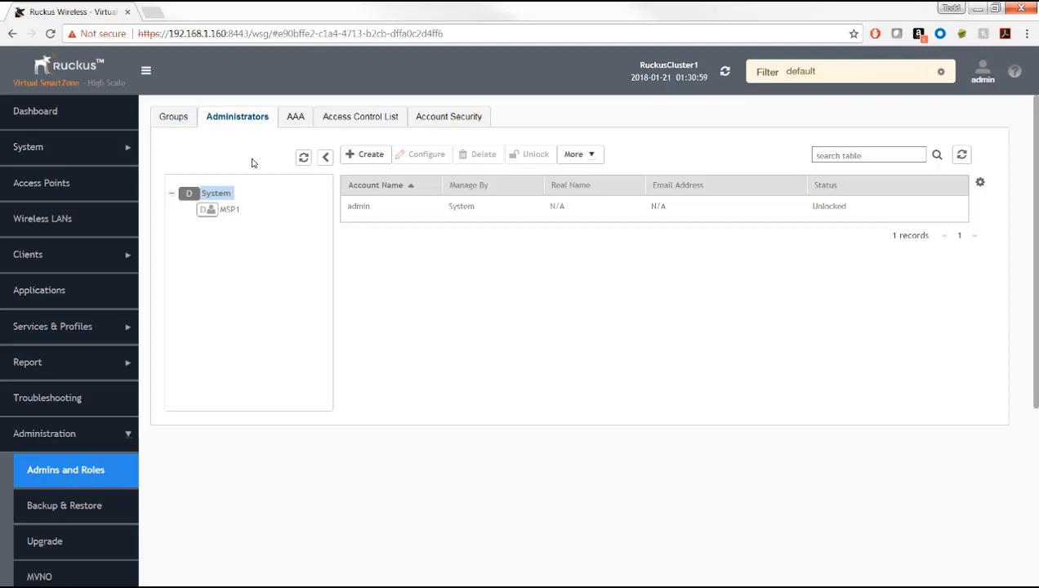
Step: Create the HQAdmin administrator account with its password
left_click(369, 157)
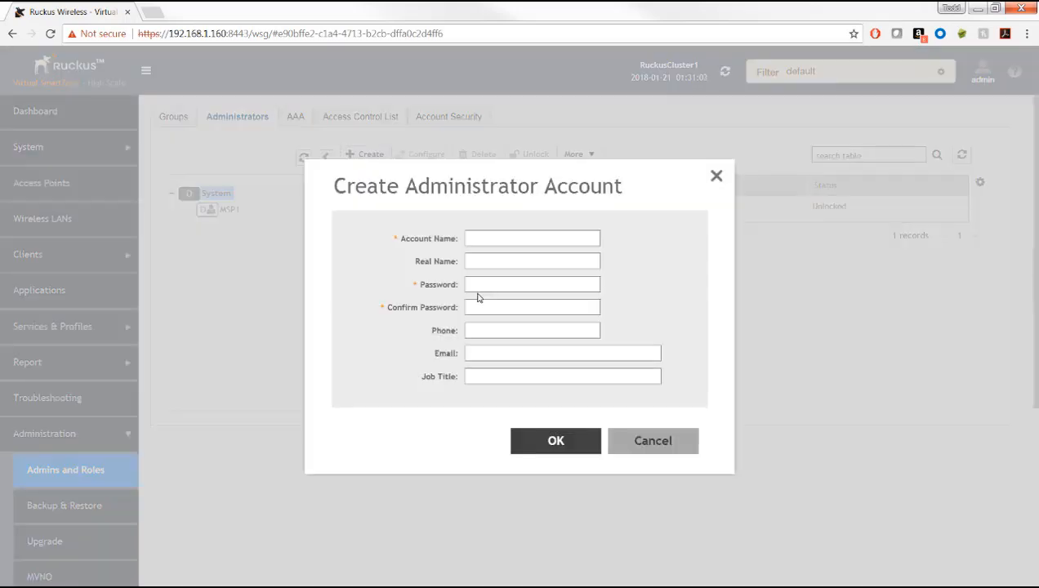
left_click(479, 239)
type("HQAdmin")
type("••••••")
left_click(555, 440)
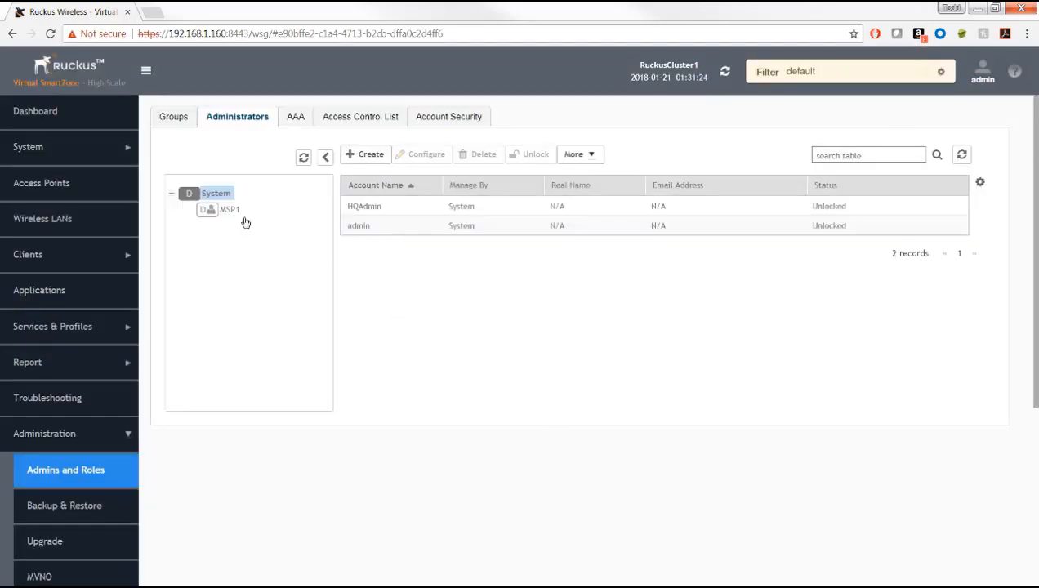
Step: Create the NYCAdmin administrator account, entering and confirming its password
left_click(364, 156)
left_click(472, 238)
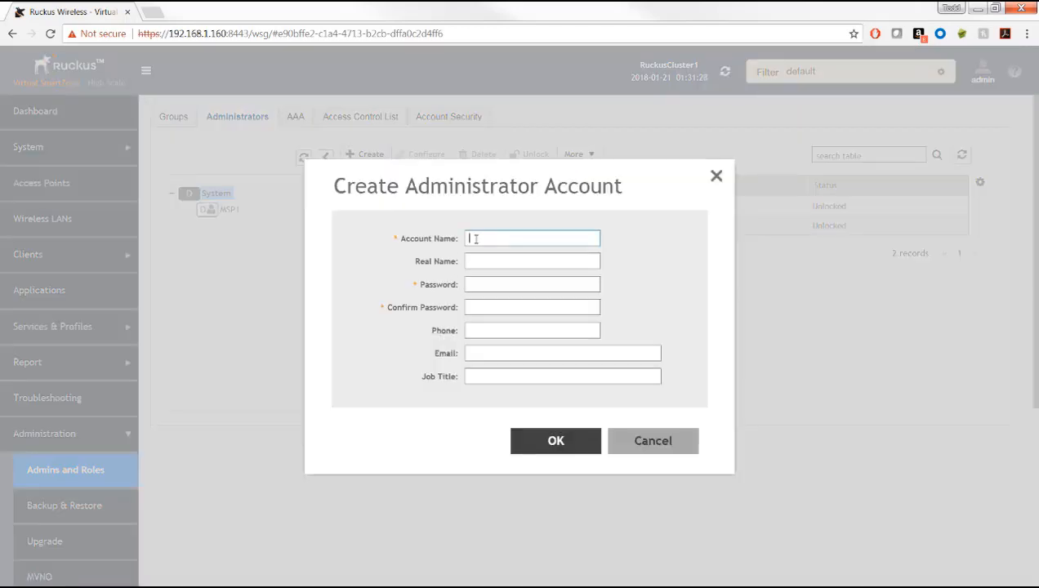
type("MYCAdmin")
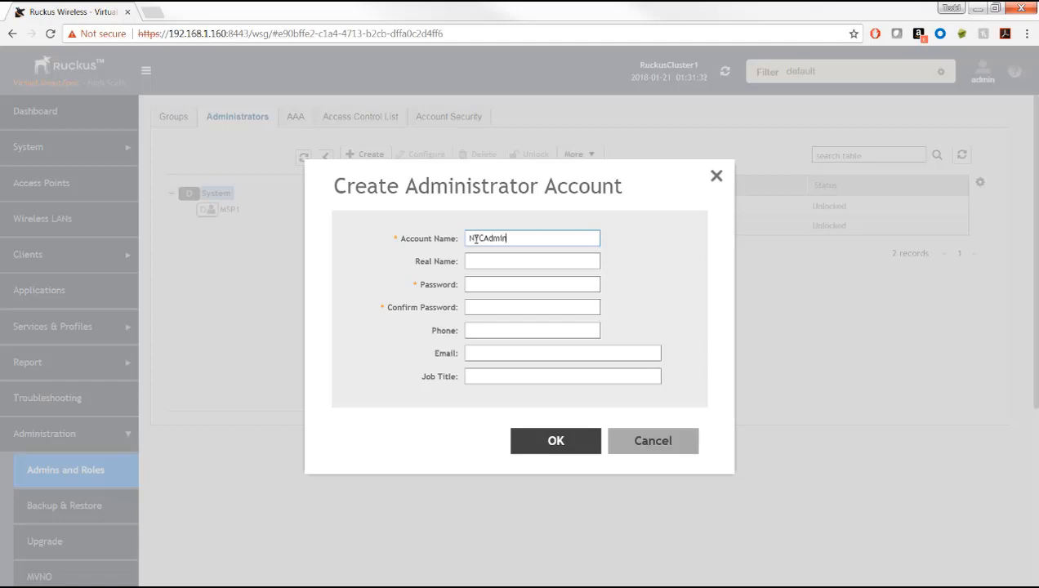
left_click(477, 282)
type("•••••••••")
key("Tab")
type("•••••••••")
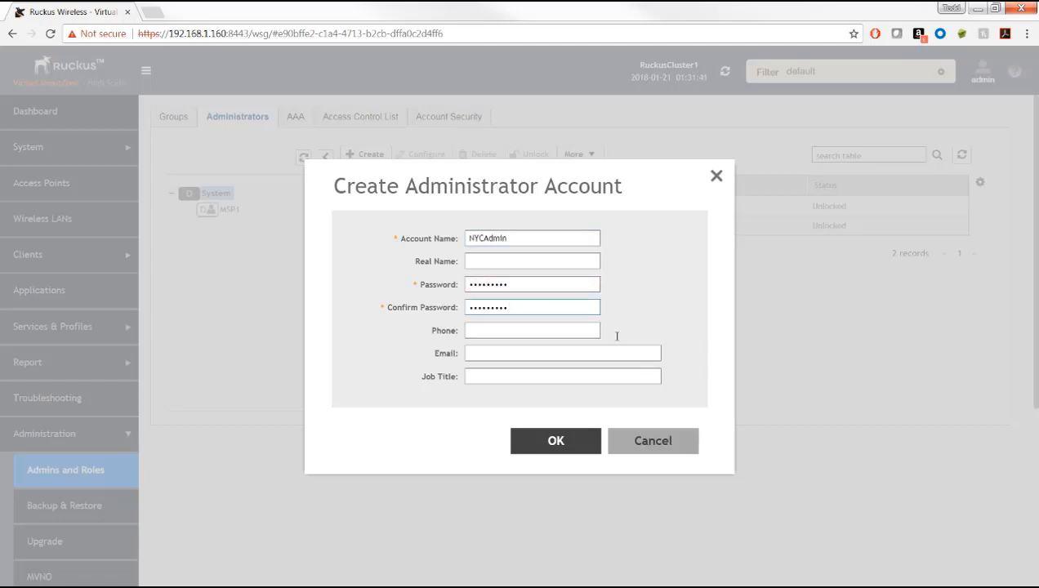
left_click(575, 441)
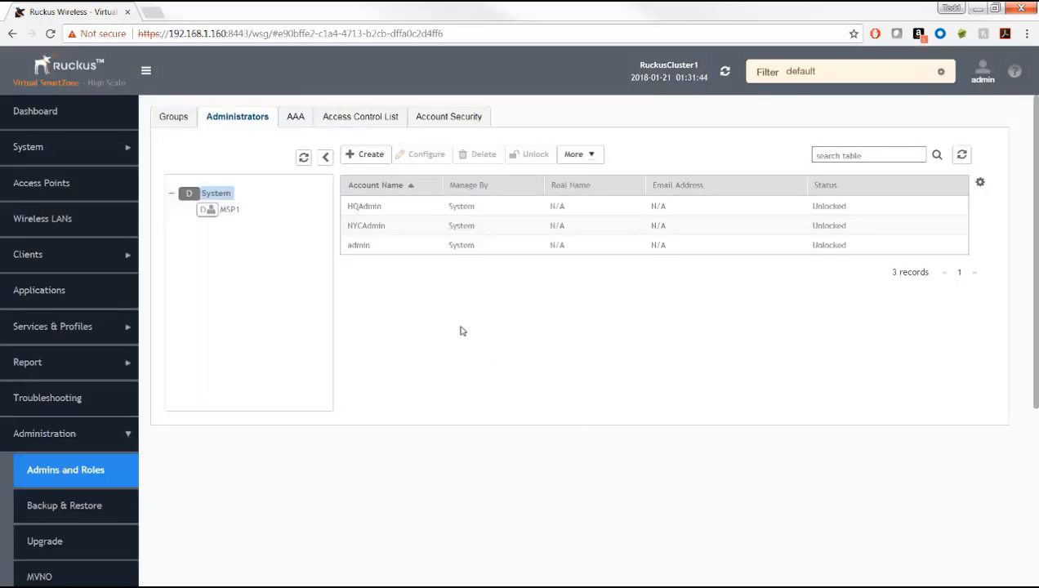
Step: In the MSP1 domain, create the MSP1SuperAdmin account with its password
left_click(231, 212)
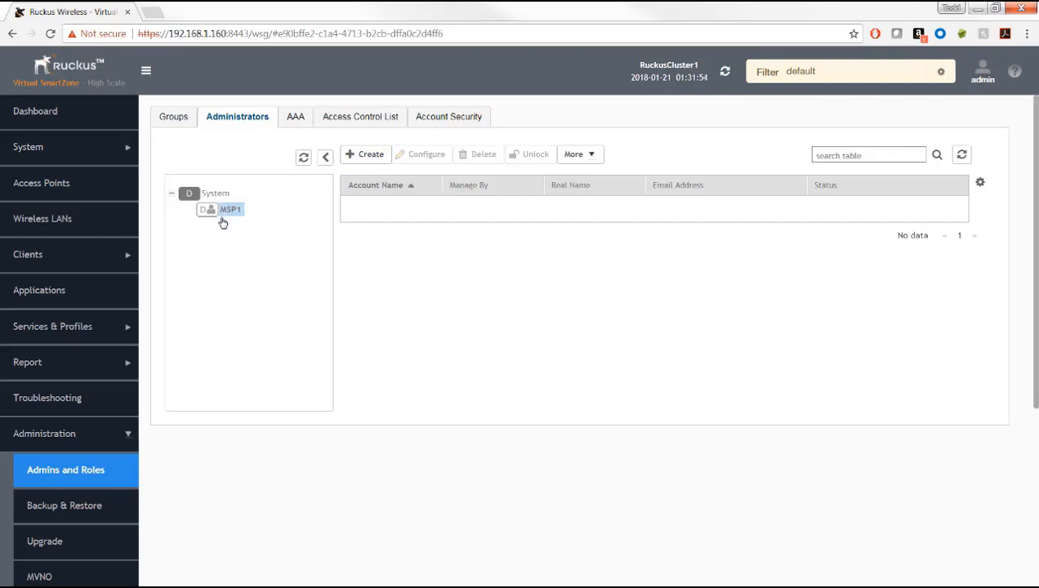
left_click(367, 154)
left_click(482, 238)
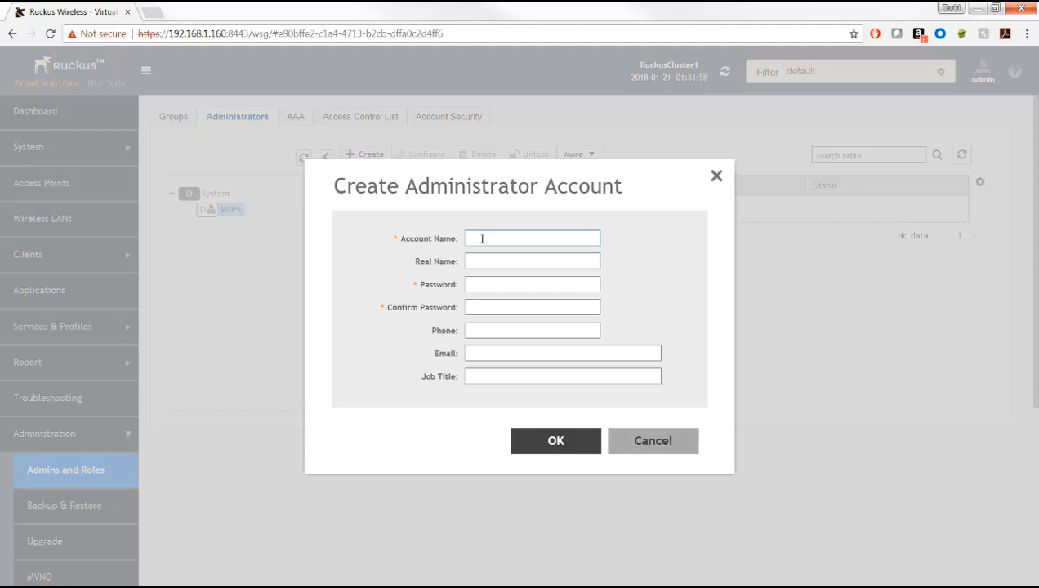
type("MSP1SuperAdmin•••••")
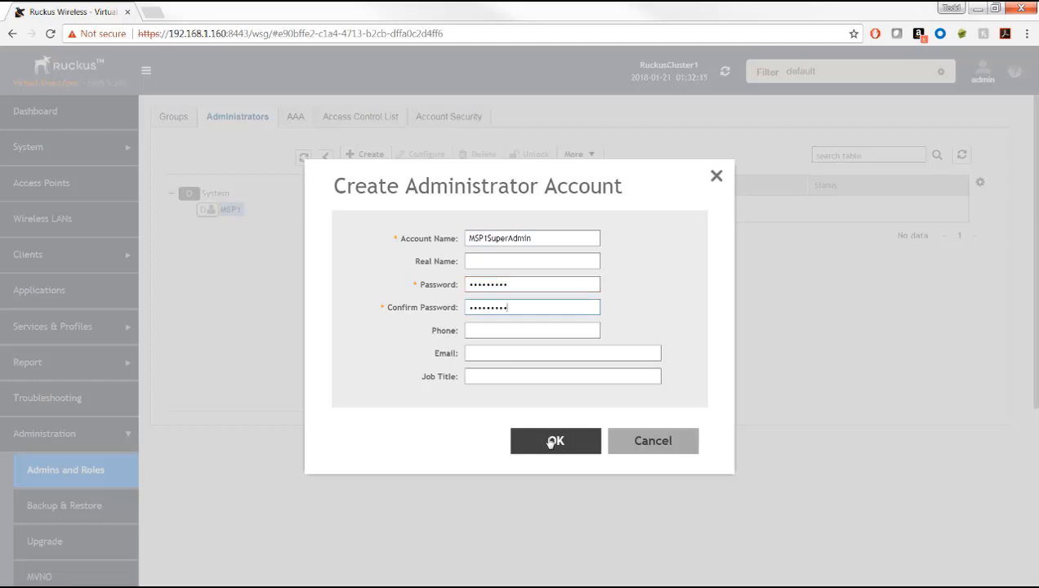
left_click(555, 441)
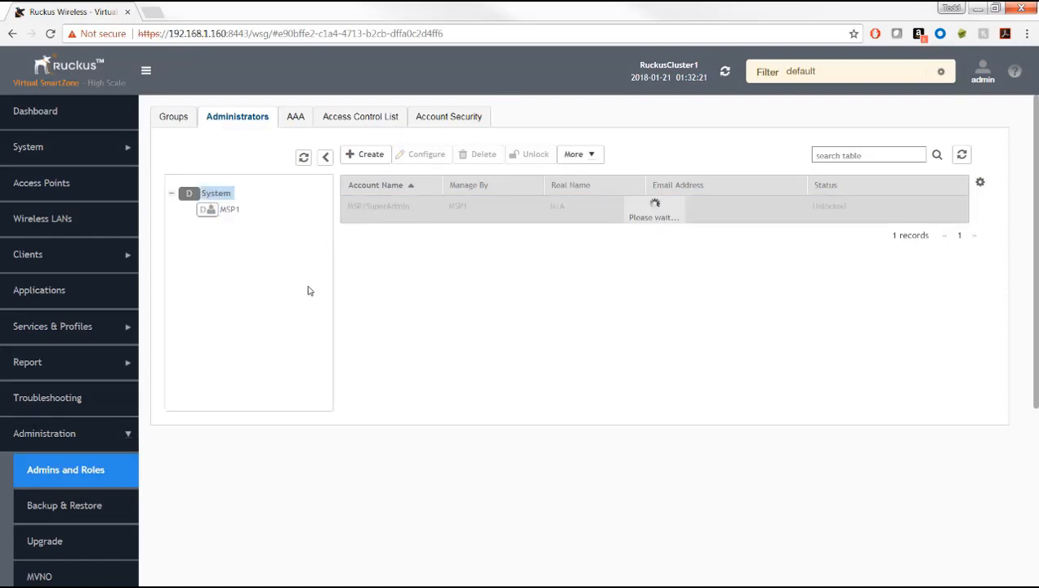
Step: Create the MSP1D1Admin account with password under MSP1, then show the Groups list
left_click(224, 209)
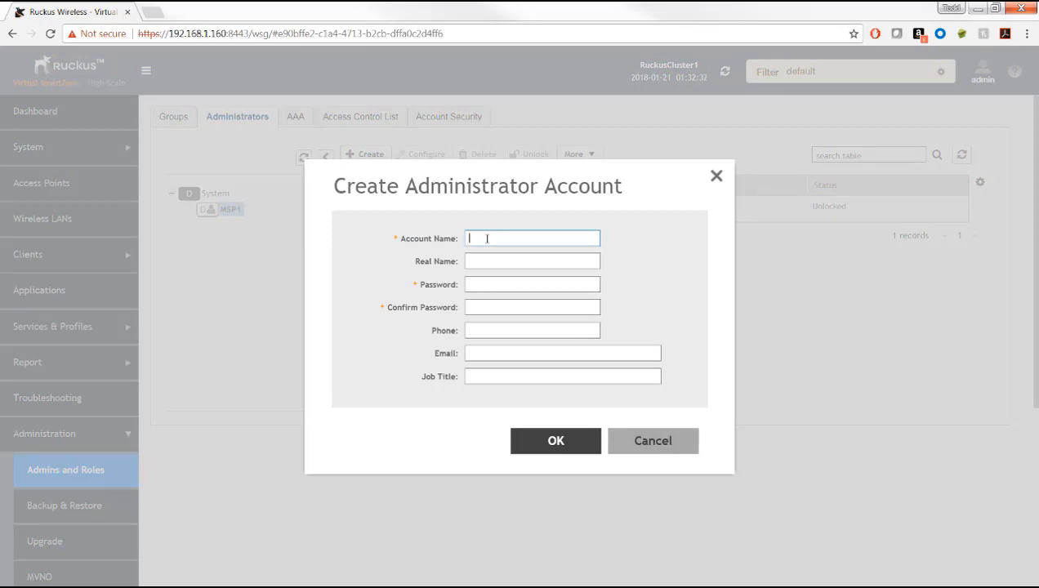
type("MSP1D1Admin")
left_click(489, 281)
type("••••••••")
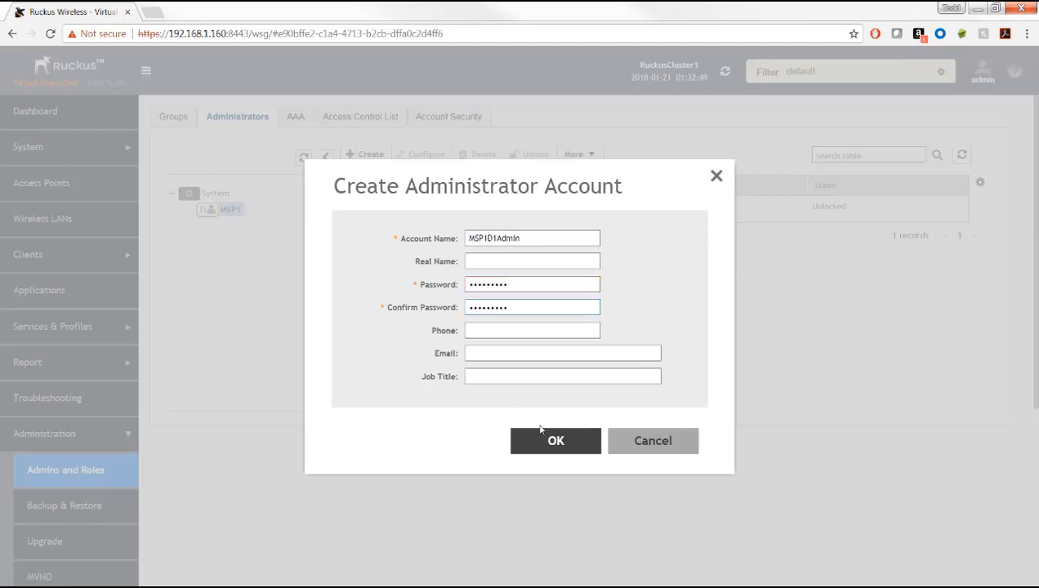
left_click(541, 433)
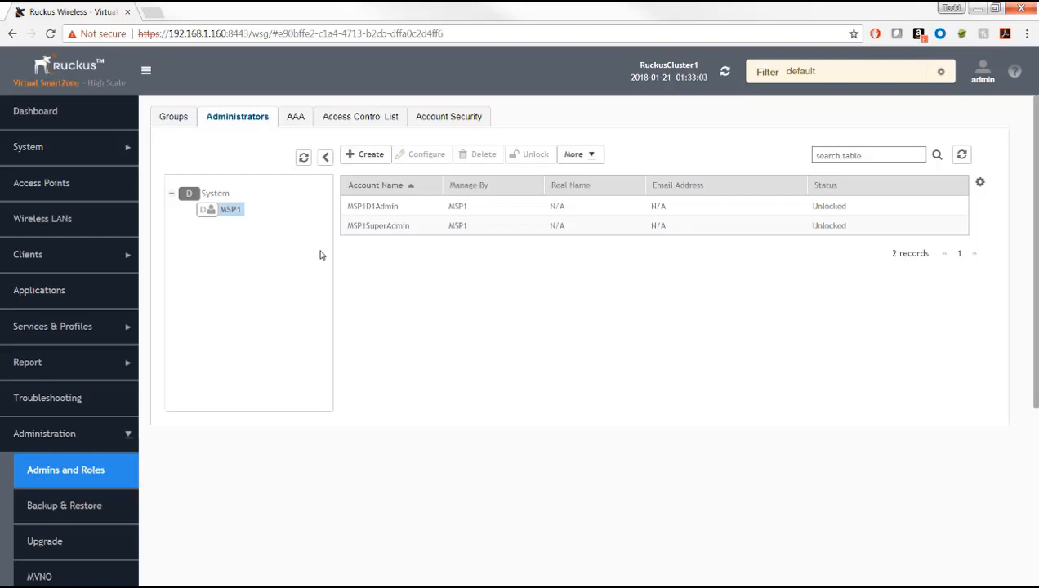
left_click(174, 116)
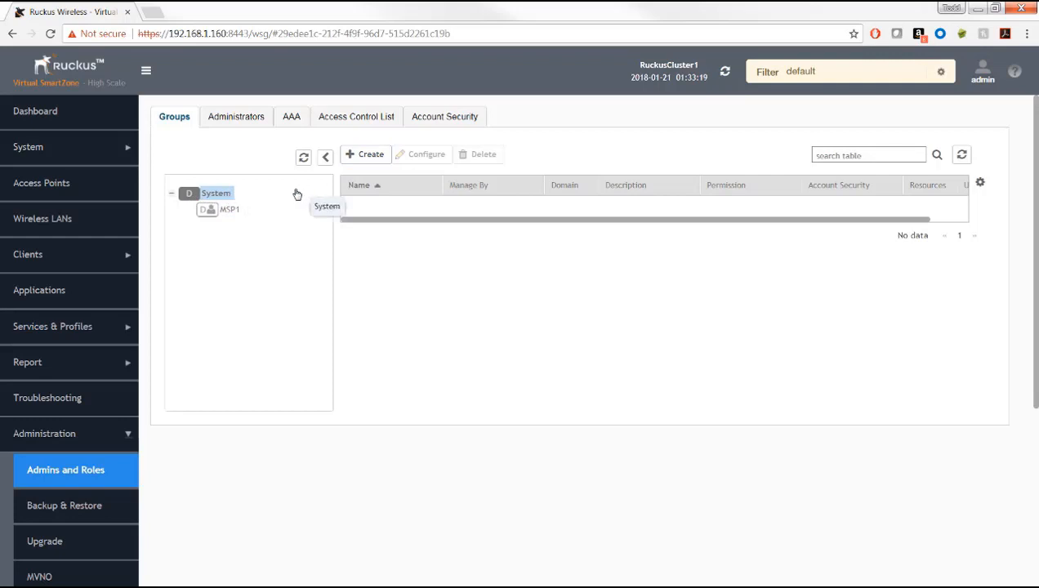
Step: Name the new user group NYCAdmin, give it Super Admin permission, keep Default account security
left_click(371, 155)
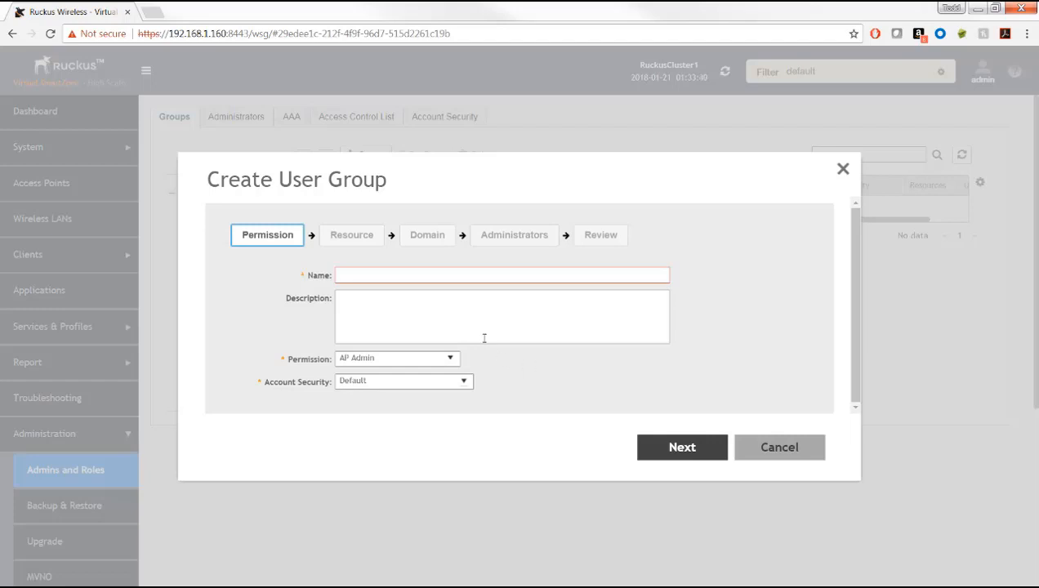
left_click(364, 276)
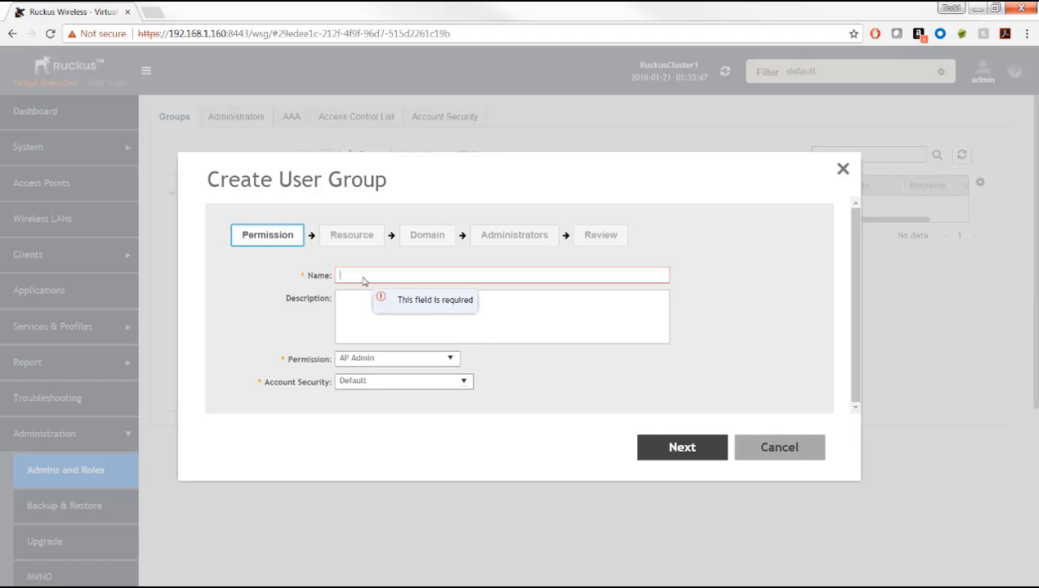
type("NYC")
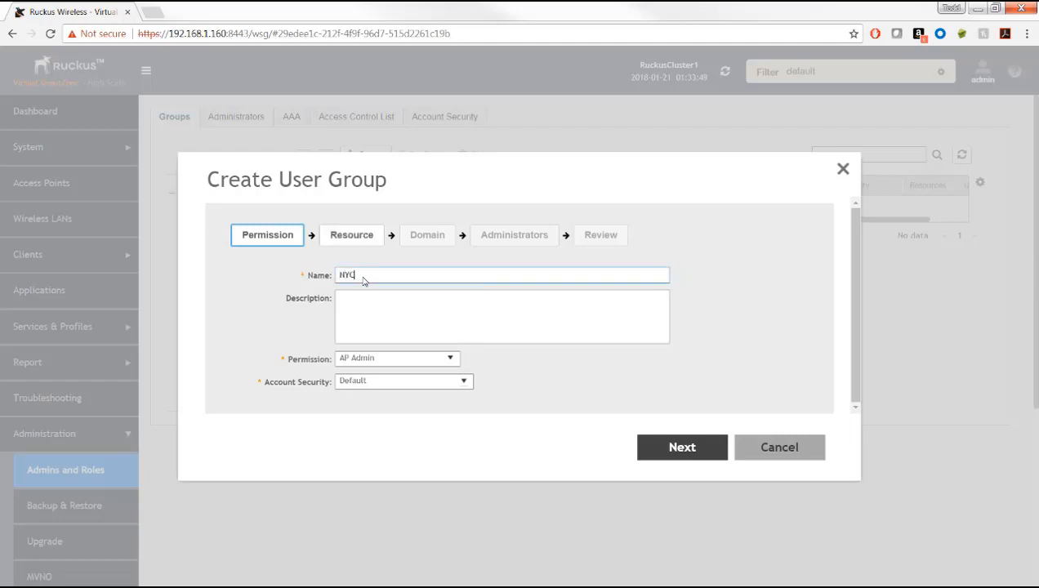
type("Admin")
left_click(450, 359)
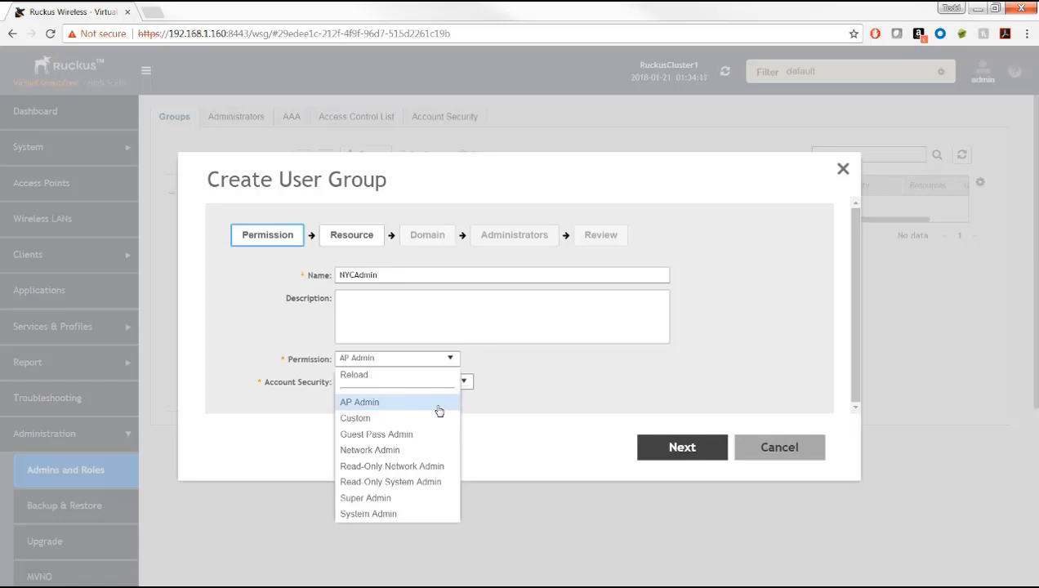
left_click(388, 498)
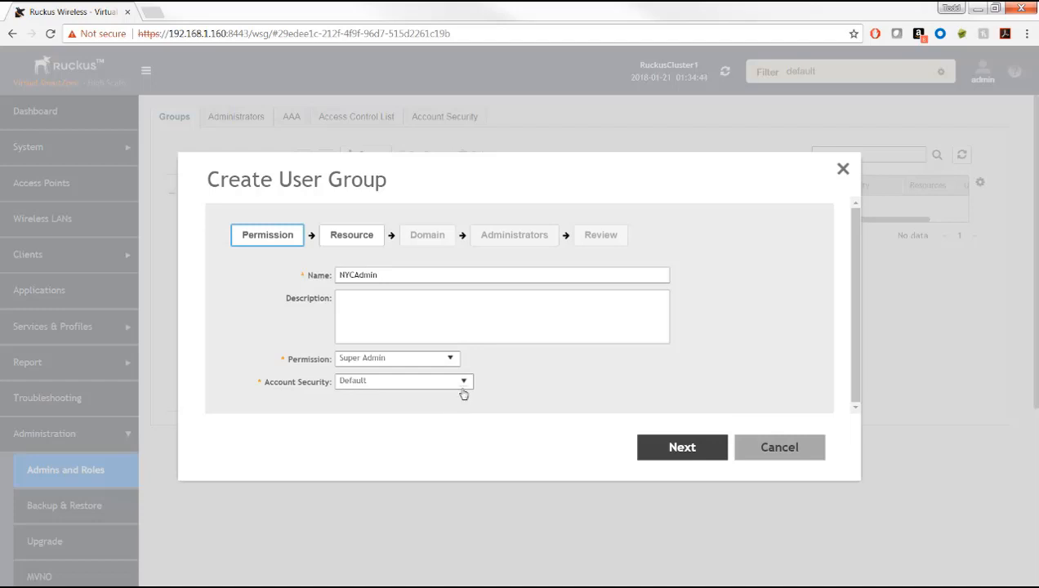
left_click(464, 382)
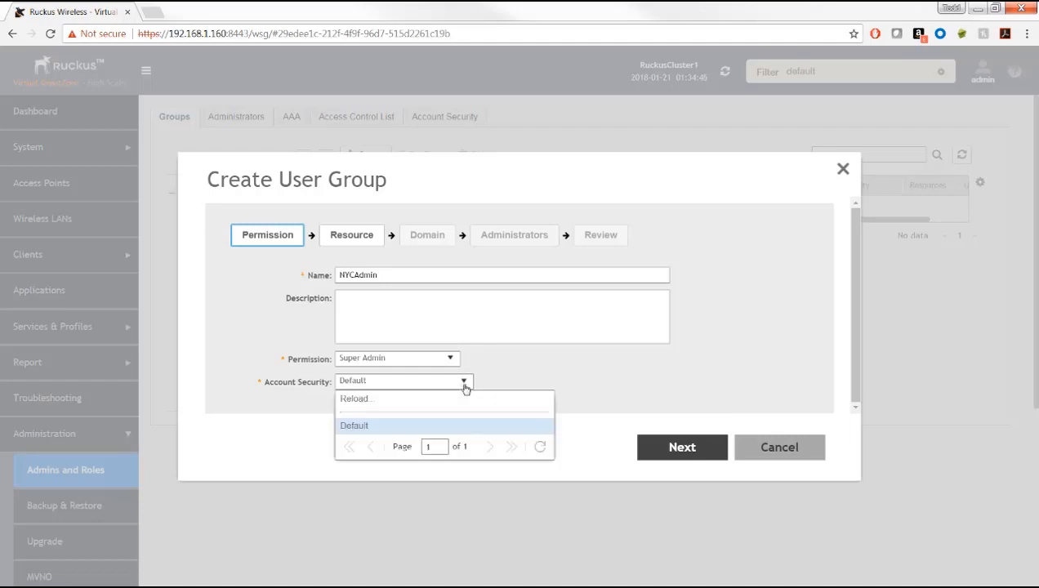
left_click(604, 367)
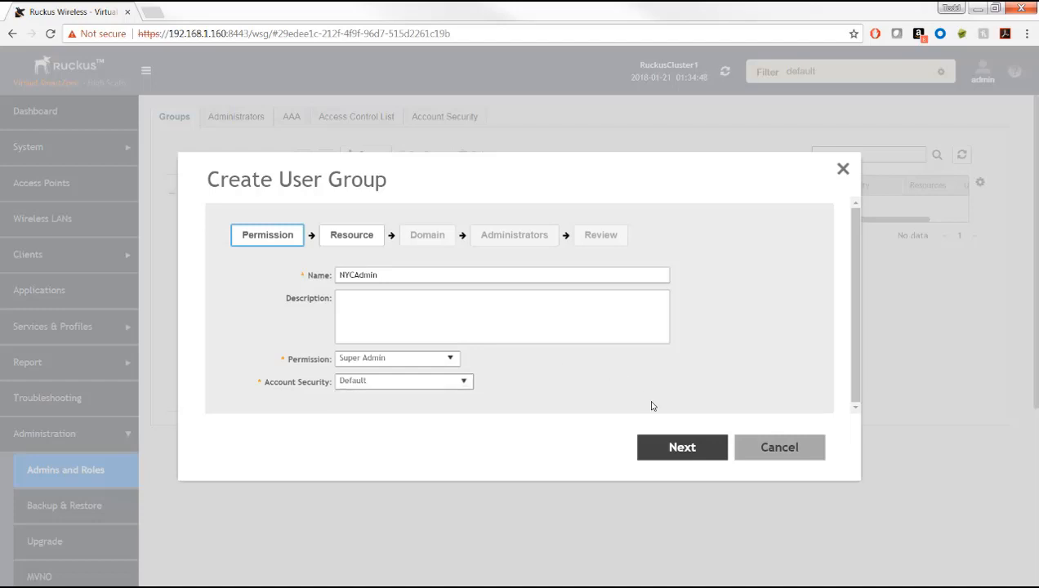
Step: Switch the group's permission to Custom and keep SZ resource access at Full Access
left_click(681, 449)
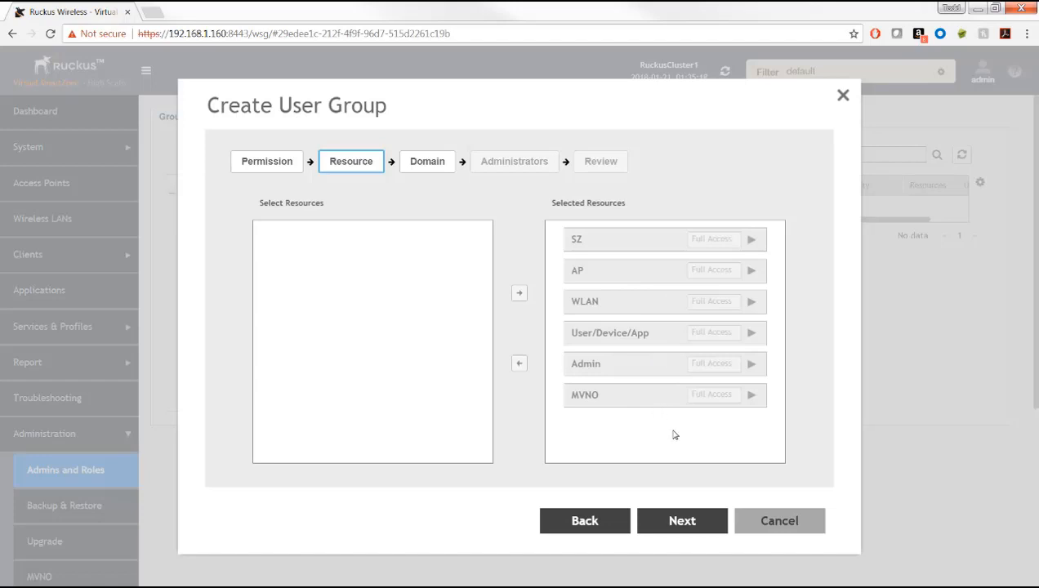
left_click(595, 527)
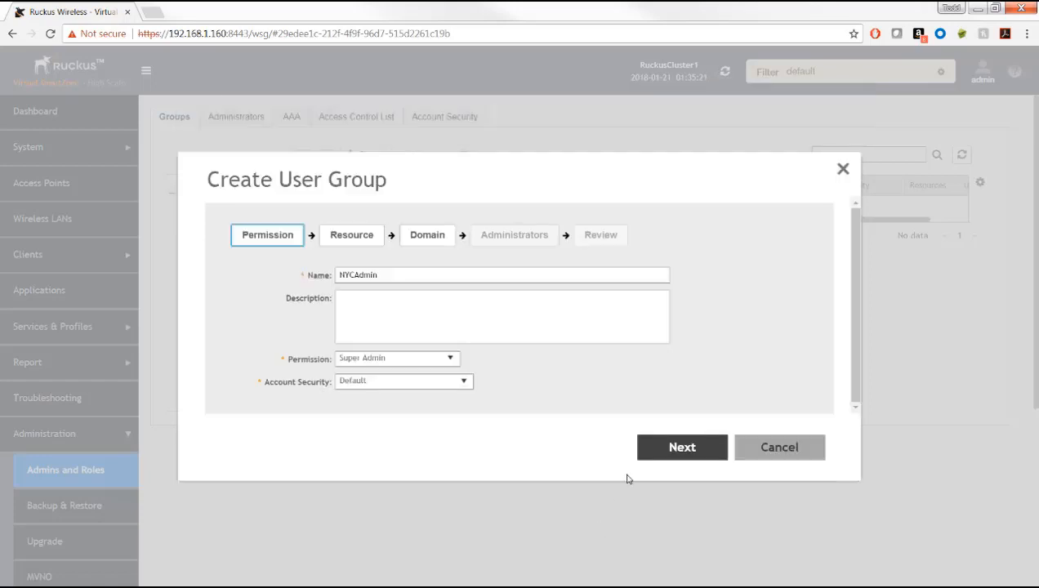
left_click(450, 359)
left_click(369, 420)
left_click(675, 447)
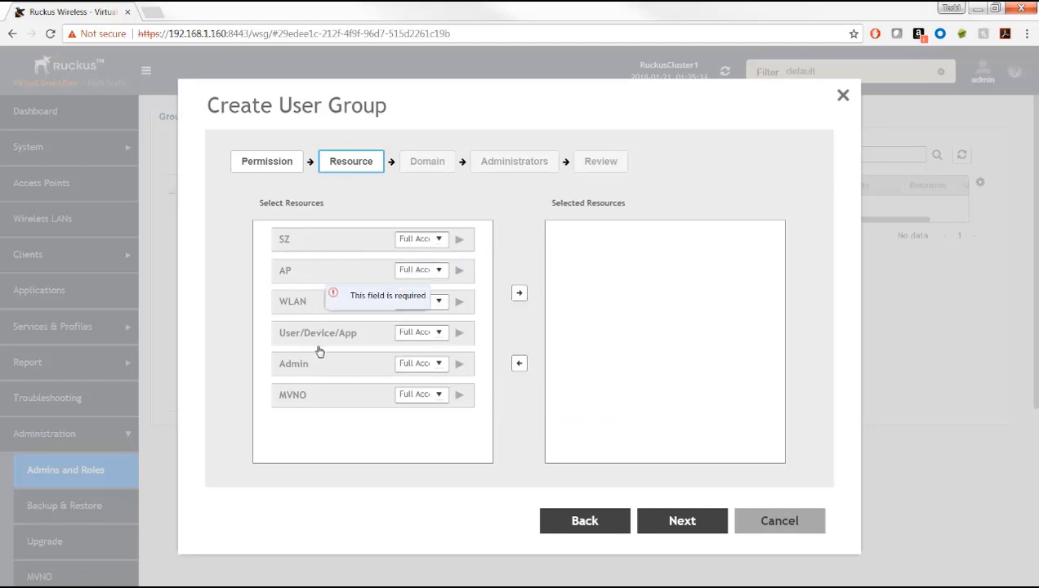
left_click(440, 239)
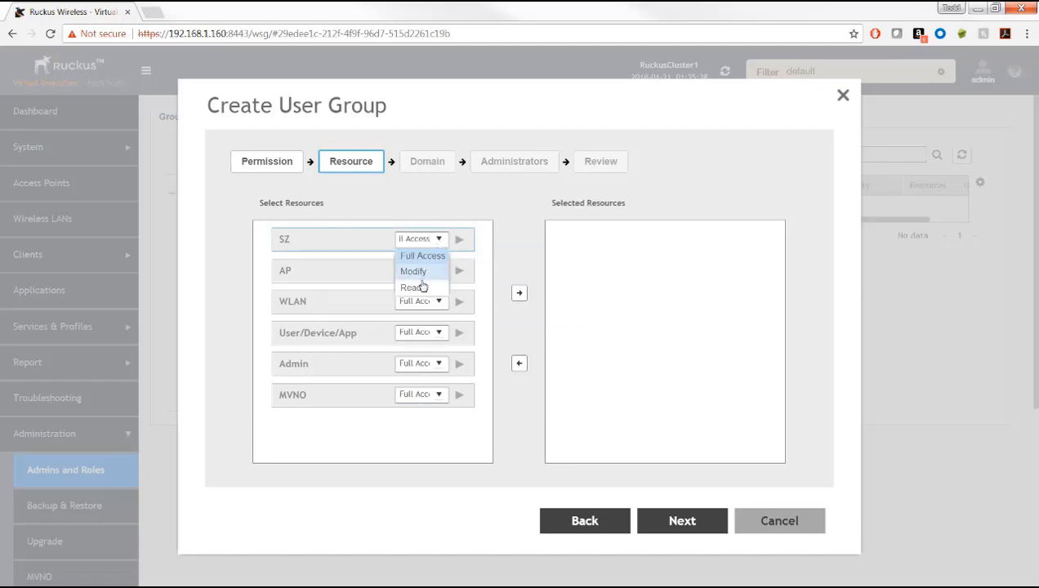
left_click(351, 231)
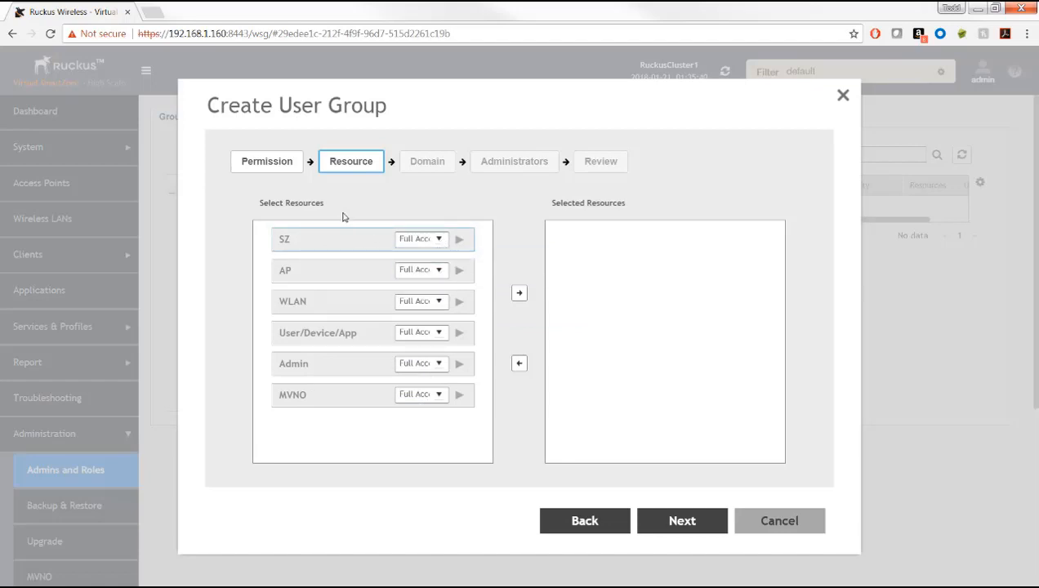
Step: Set the NYCAdmin group's permission back to Super Admin and advance to the Domain step
left_click(586, 521)
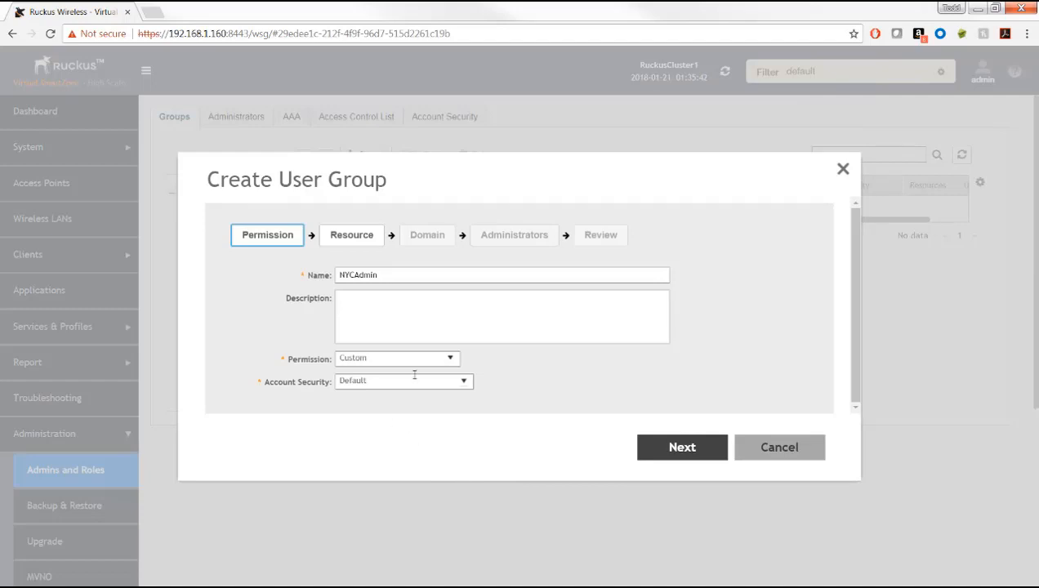
left_click(442, 358)
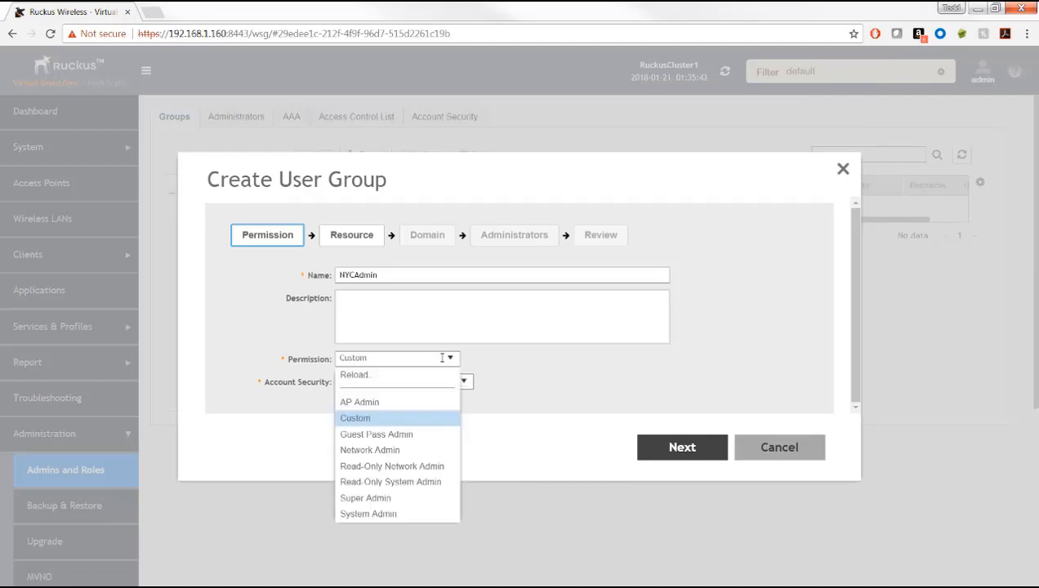
left_click(390, 497)
left_click(681, 447)
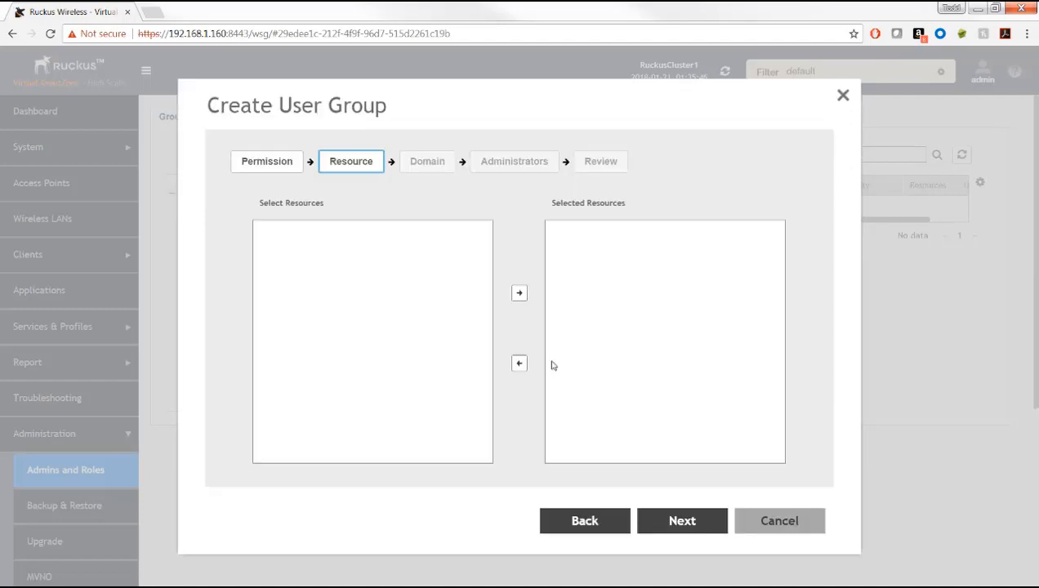
left_click(680, 521)
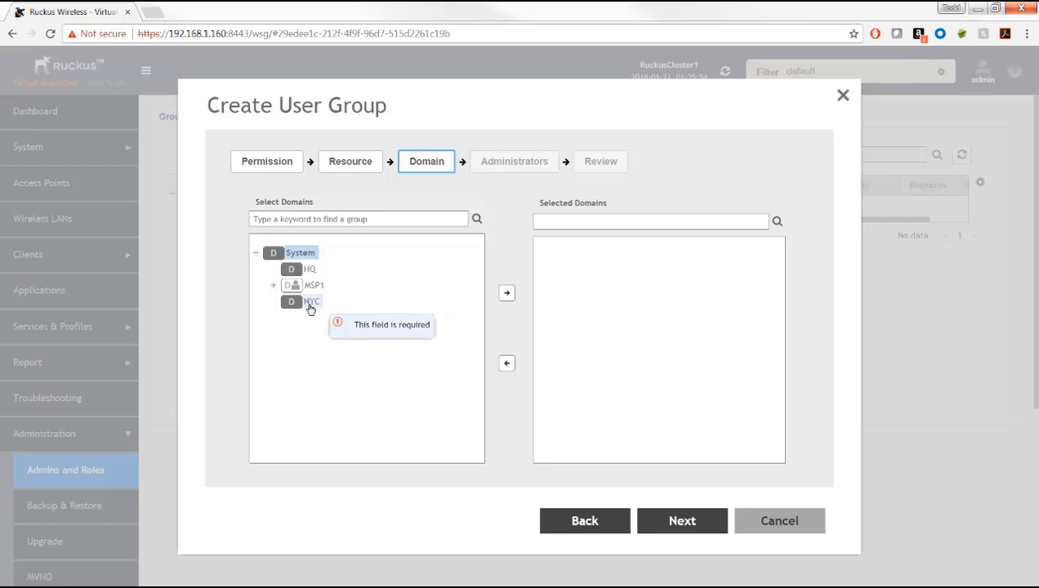
Step: Assign the NYC domain and the NYCAdmin user to the group, reaching the Review summary
left_click(310, 304)
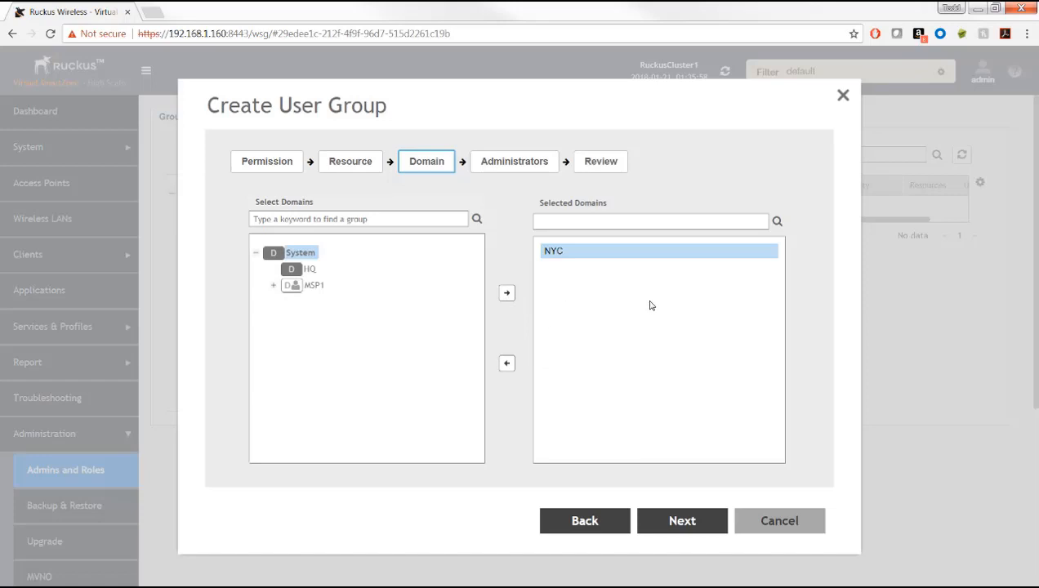
left_click(685, 524)
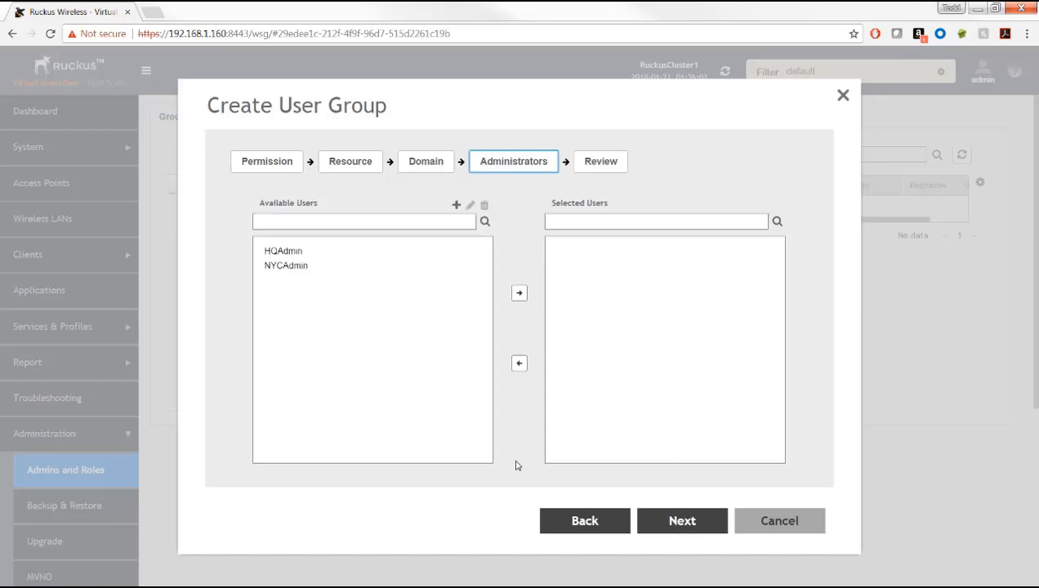
left_click(286, 268)
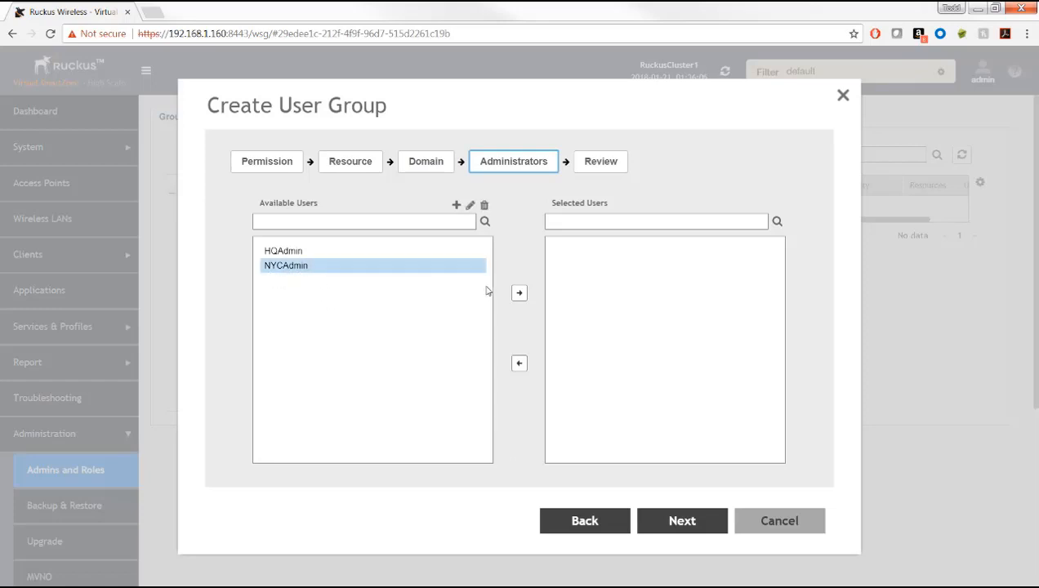
left_click(519, 293)
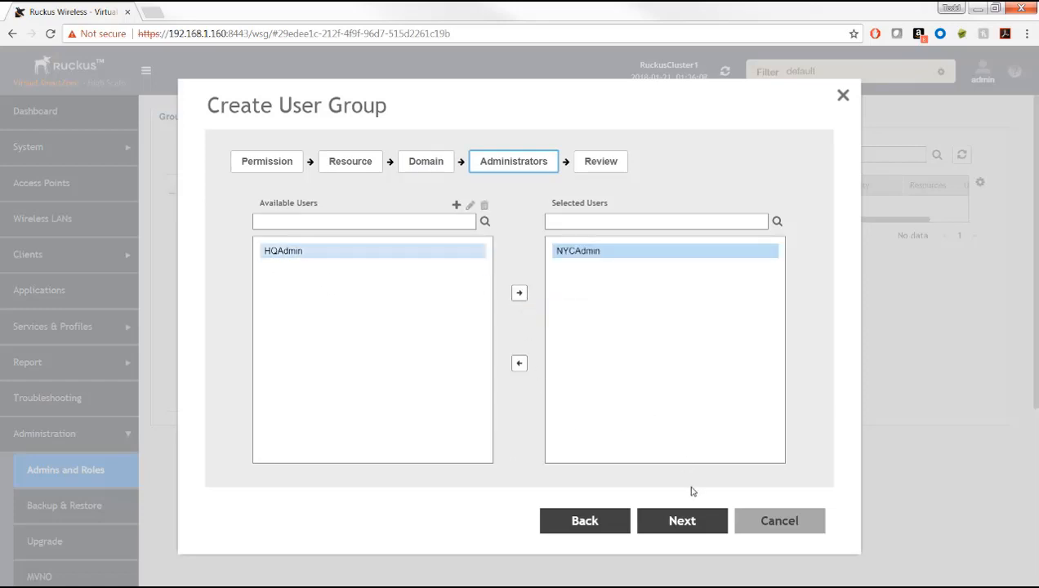
left_click(683, 523)
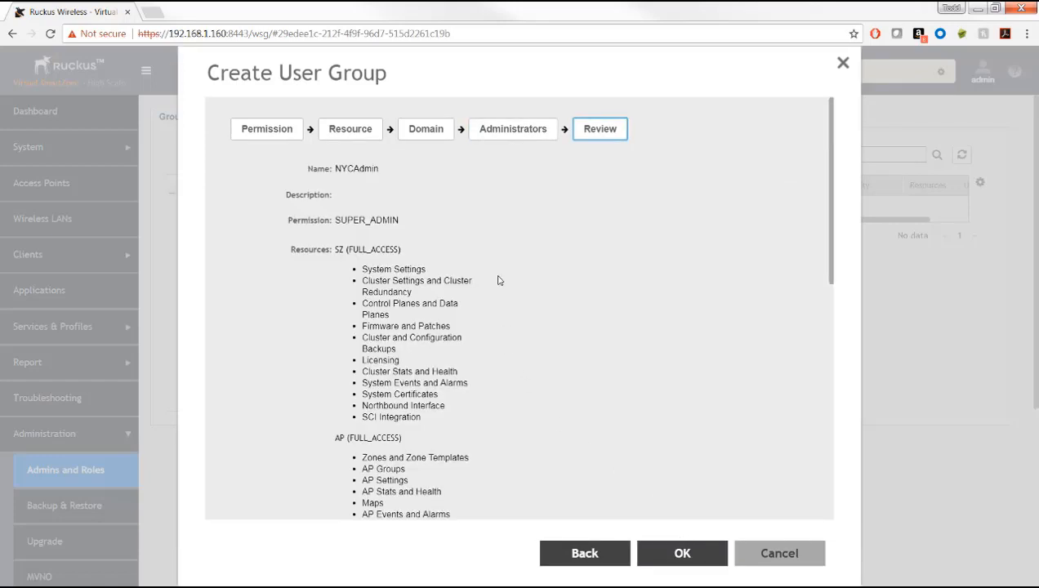
Step: Scroll through the NYCAdmin group summary and save the group
scroll(487, 262, "down", 5)
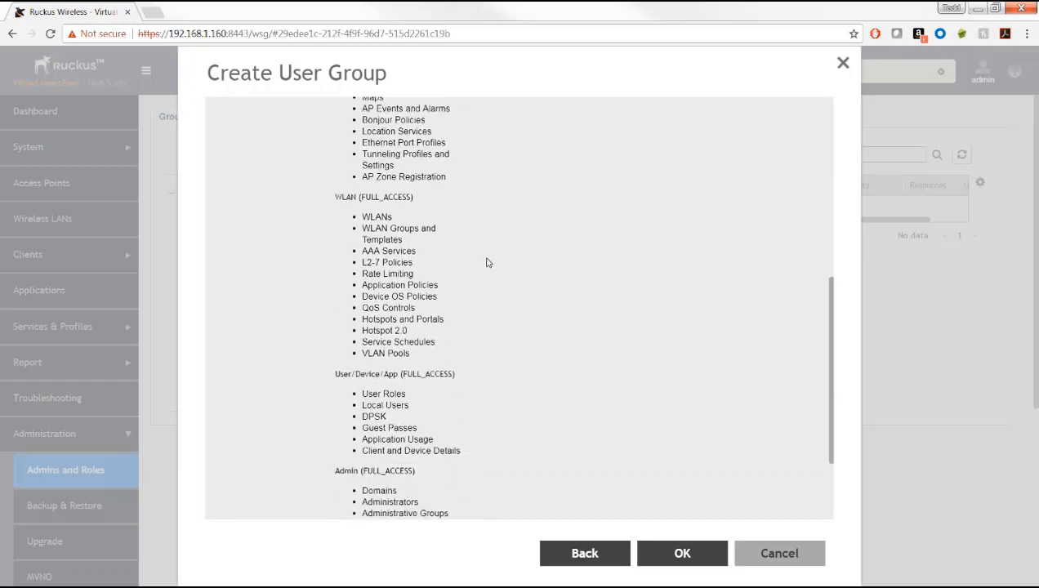
scroll(486, 262, "down", 2)
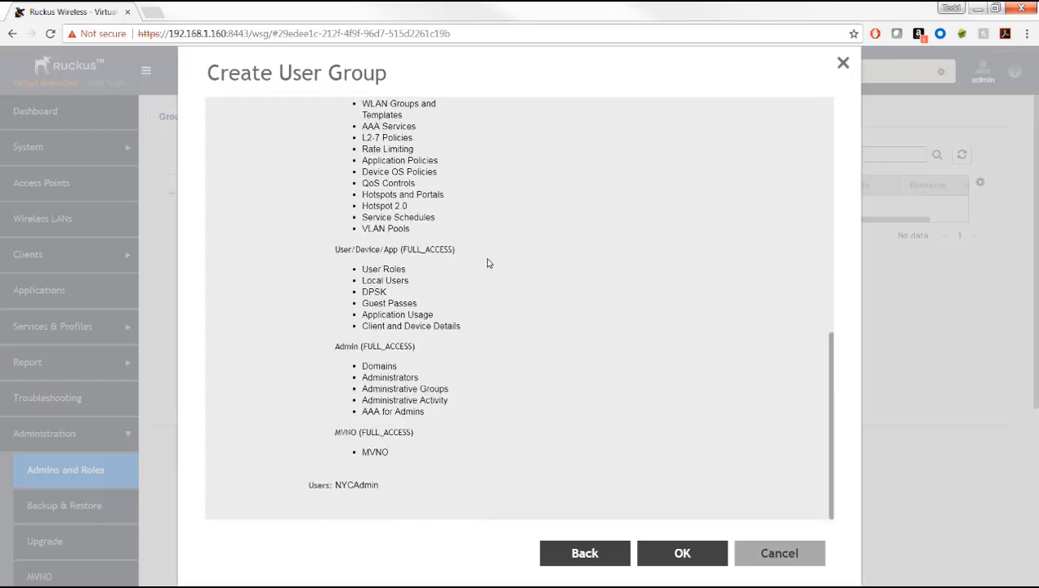
left_click(674, 553)
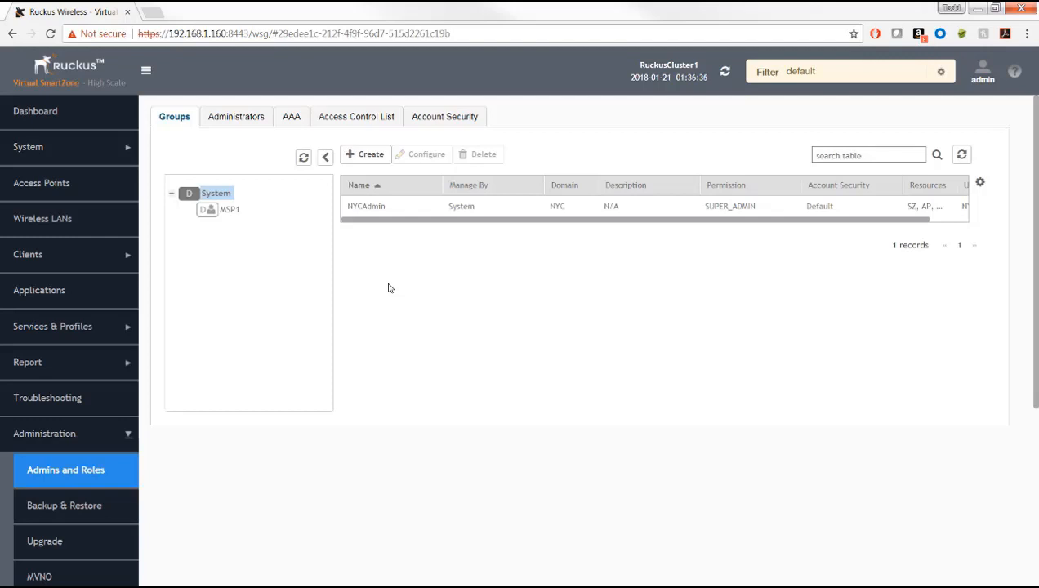
Step: Under MSP1, create a user group named MSP1D1Admin with Super Admin permission, advancing to resources
left_click(229, 211)
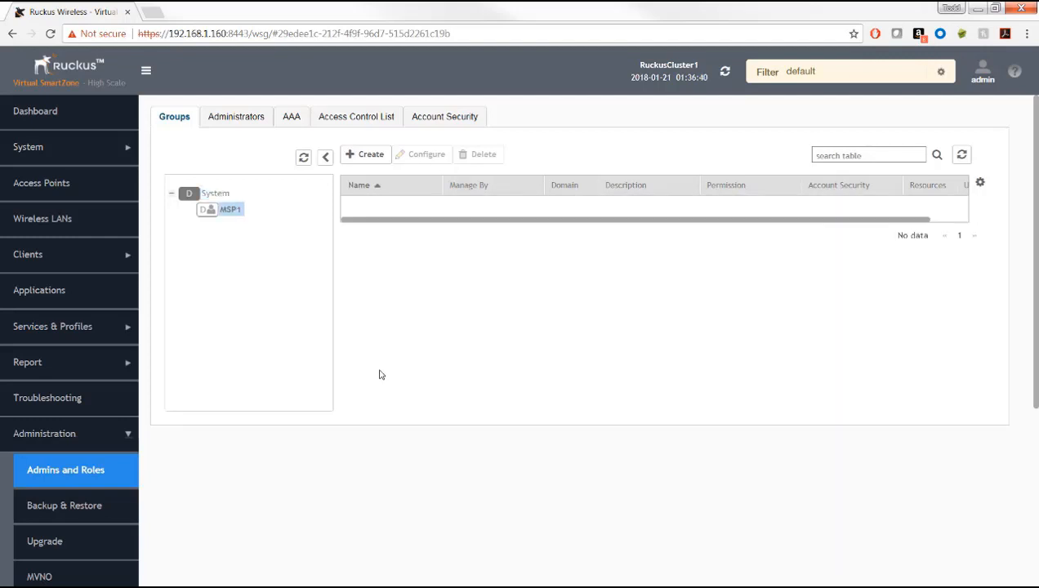
left_click(367, 156)
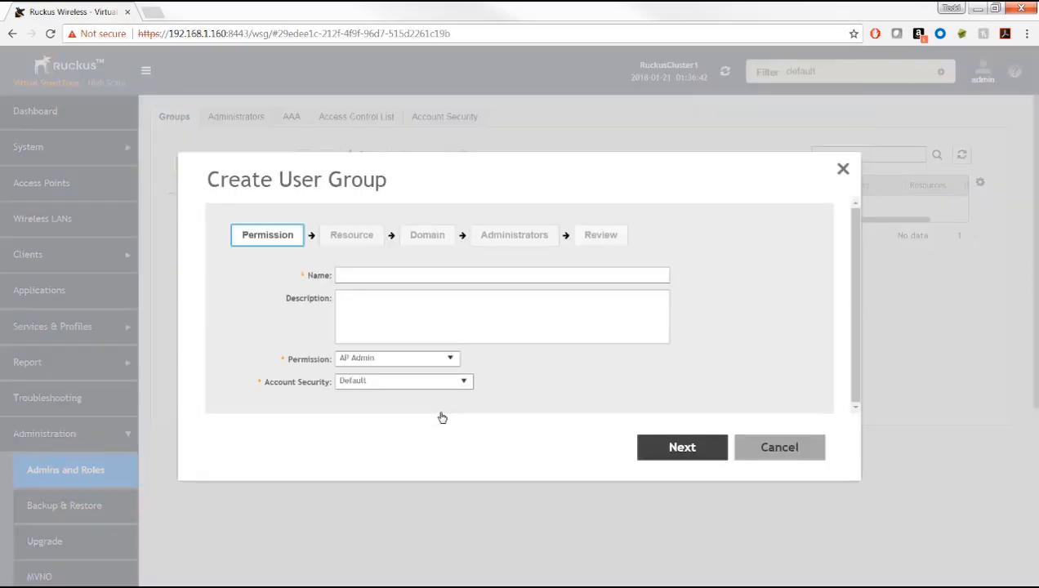
left_click(374, 274)
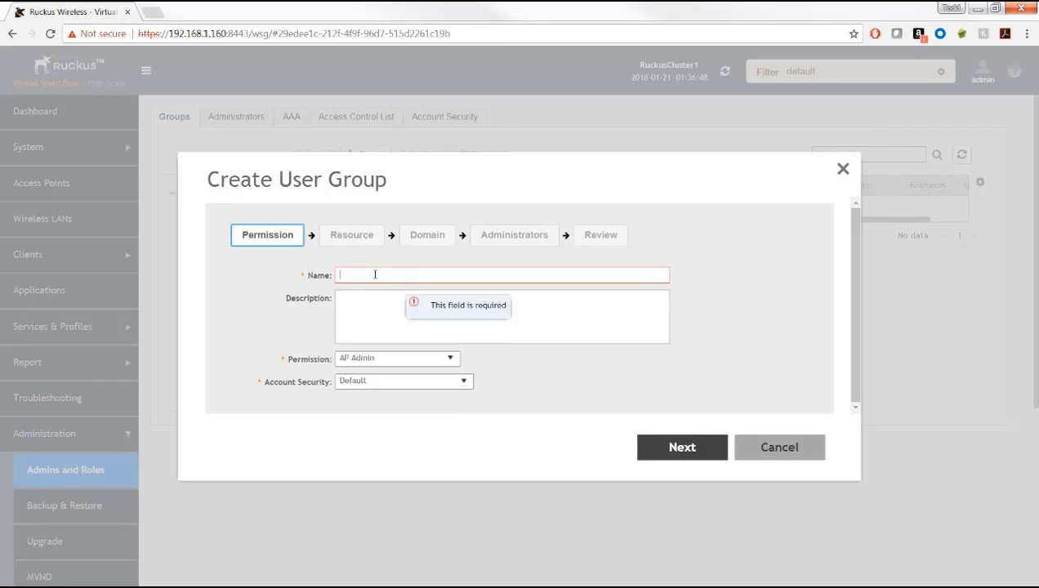
type("MS")
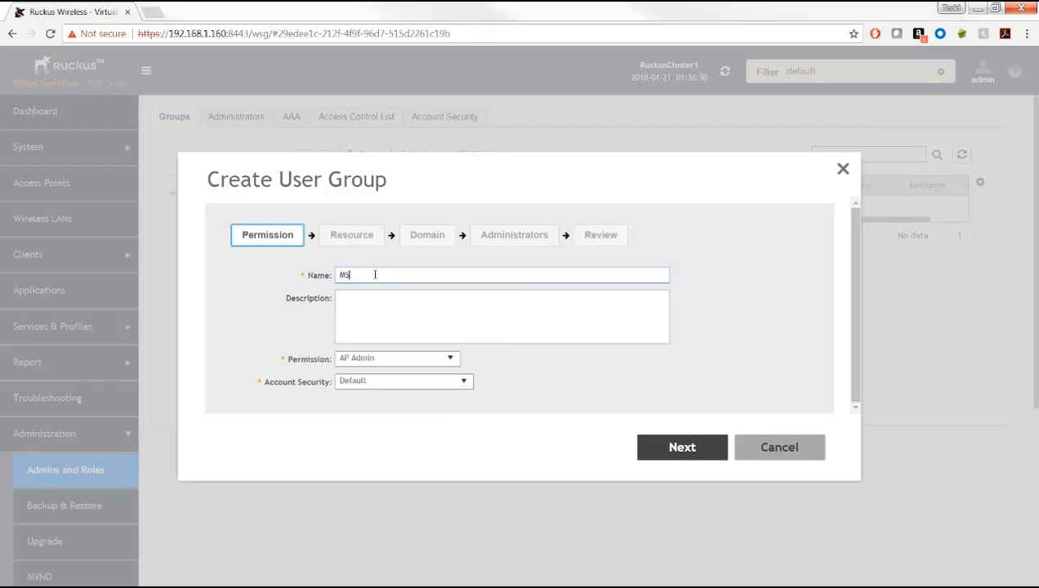
type("F1D")
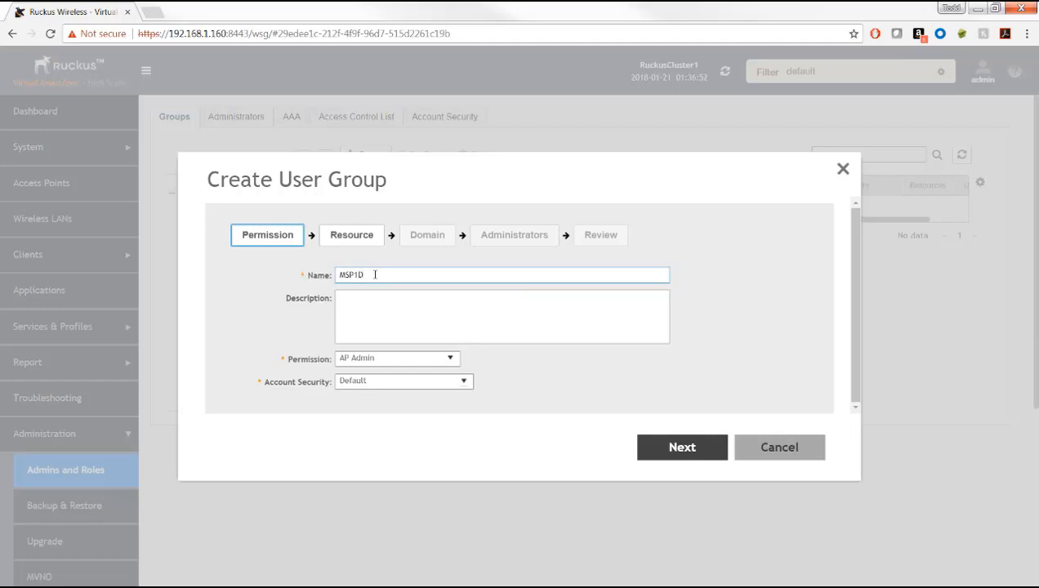
type("1Admin")
left_click(451, 359)
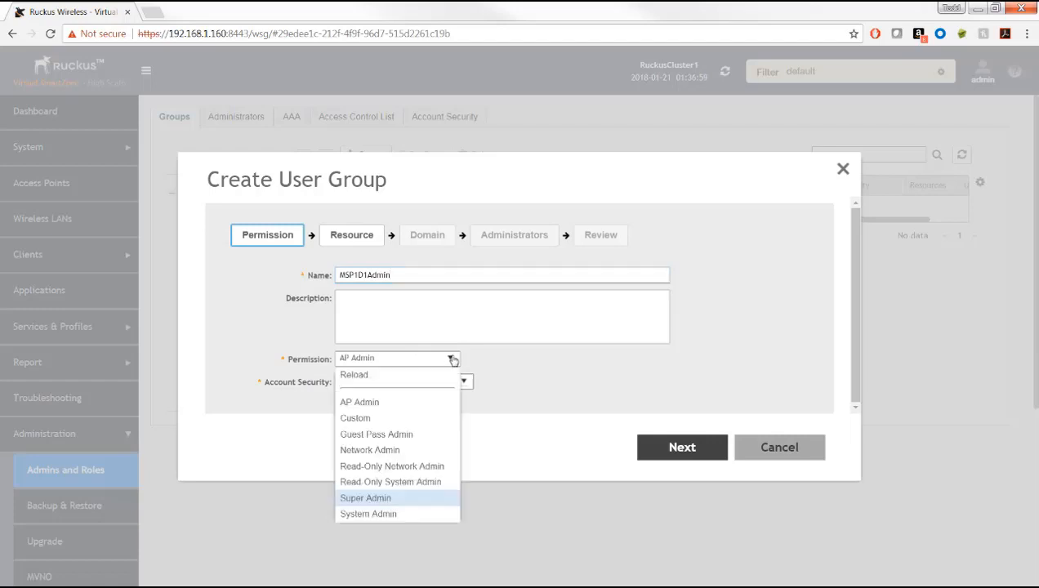
left_click(390, 498)
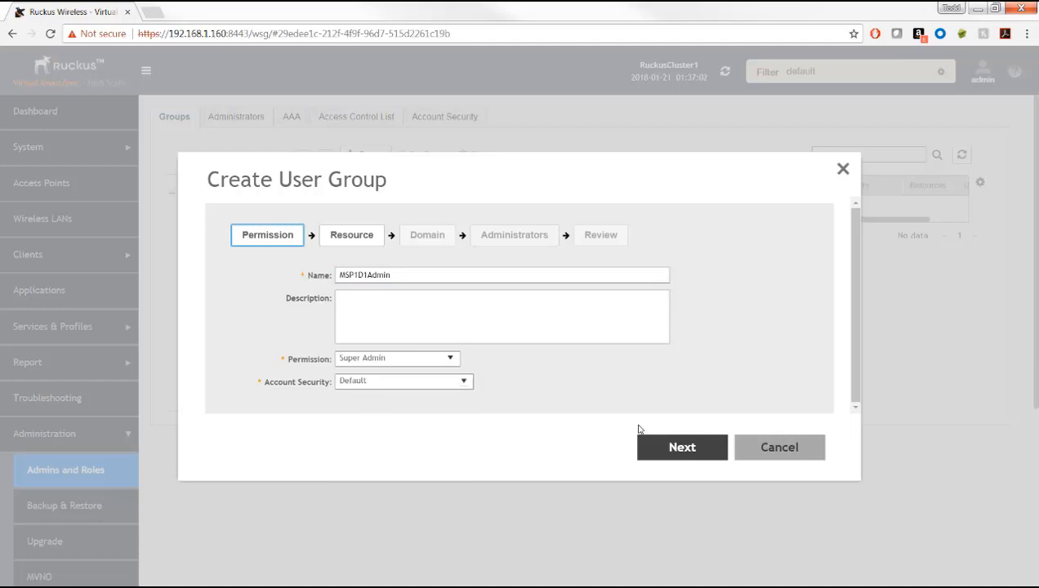
left_click(684, 448)
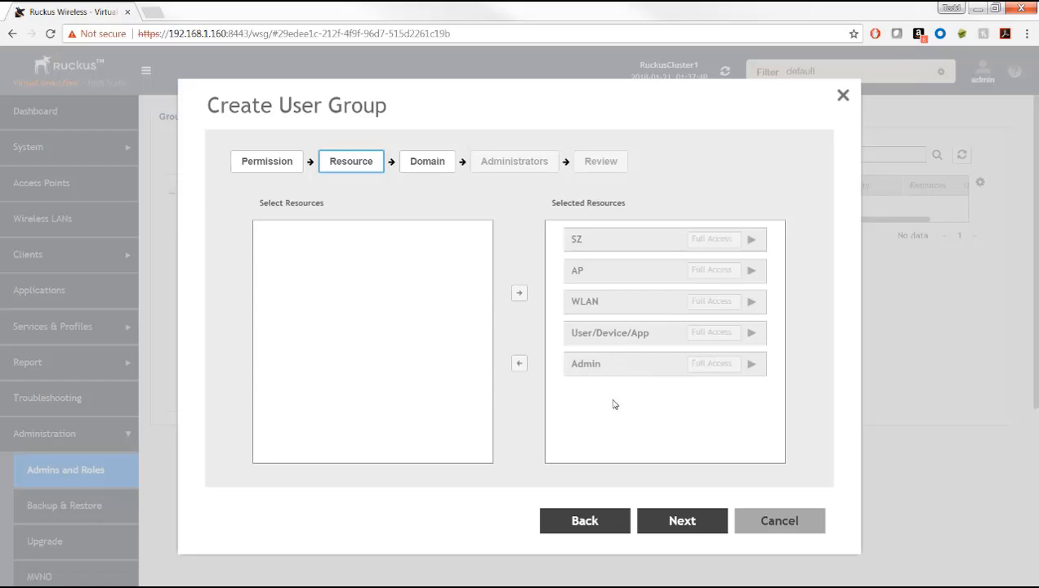
Step: Assign the D1 domain to the MSP1D1Admin group
left_click(681, 521)
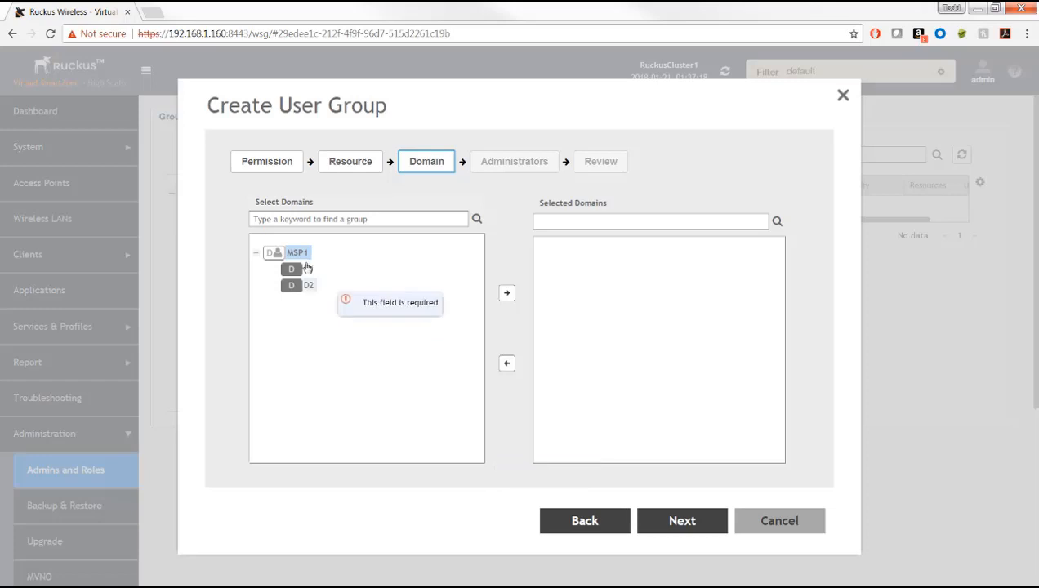
left_click(305, 270)
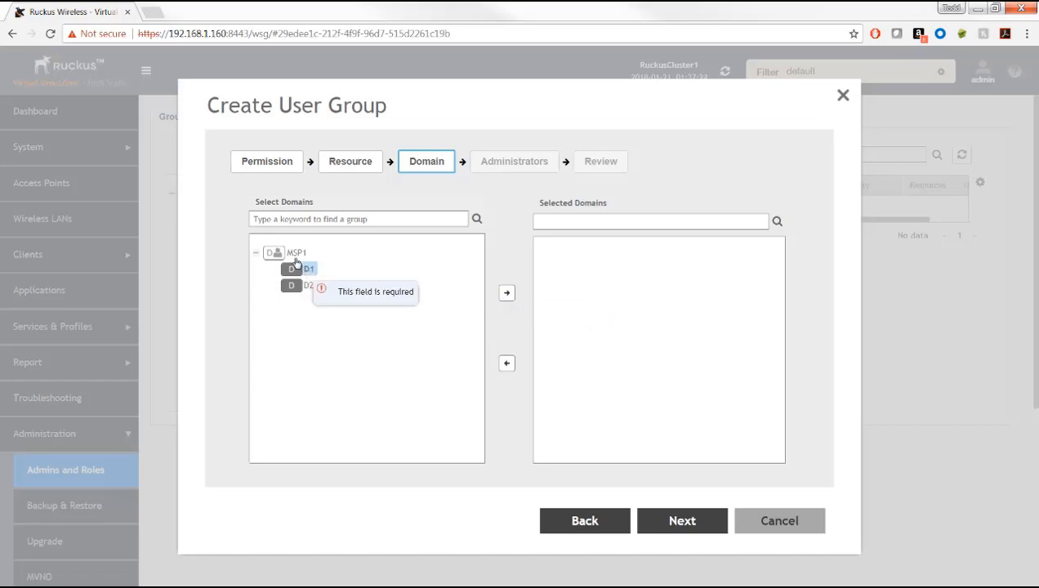
left_click(507, 293)
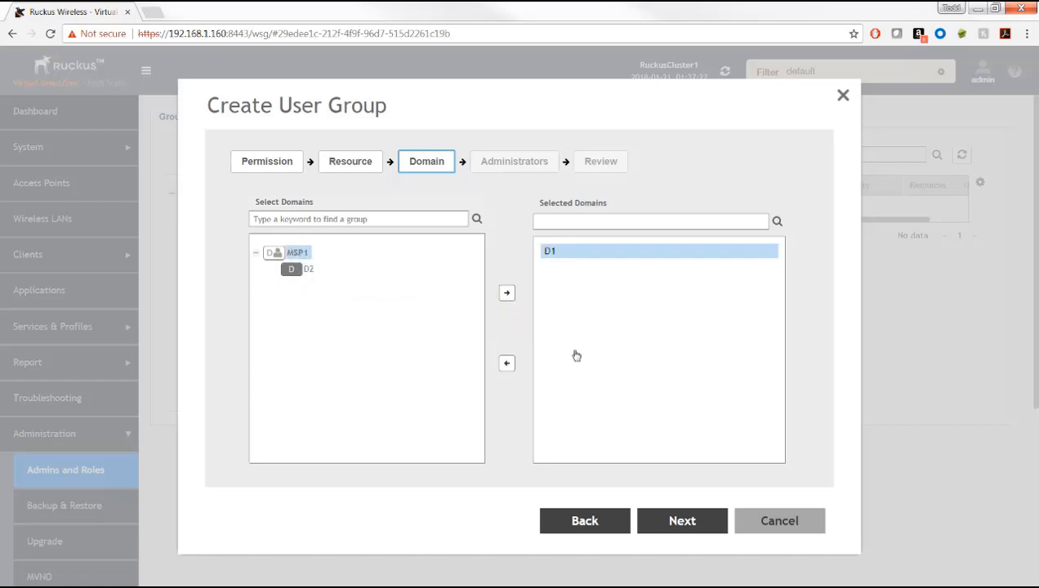
Step: Add the MSP1D1Admin user as a member, review the summary, and create the group
left_click(687, 521)
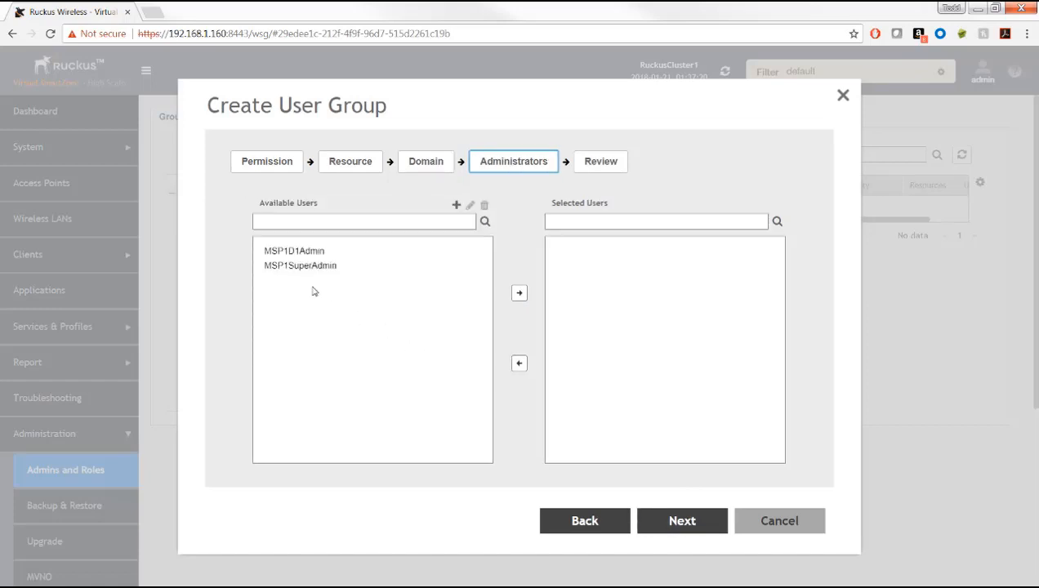
left_click(304, 252)
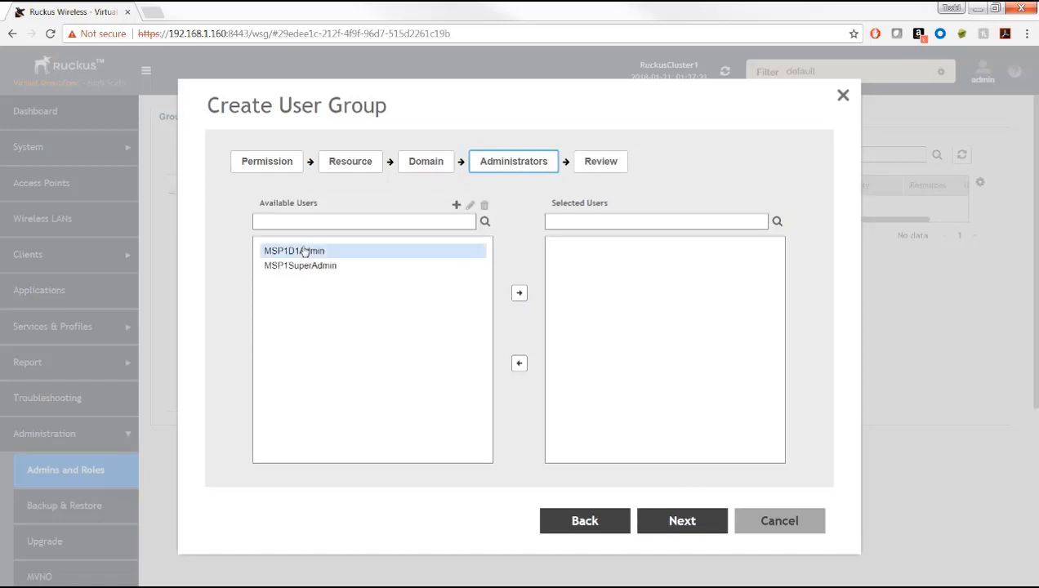
left_click(519, 292)
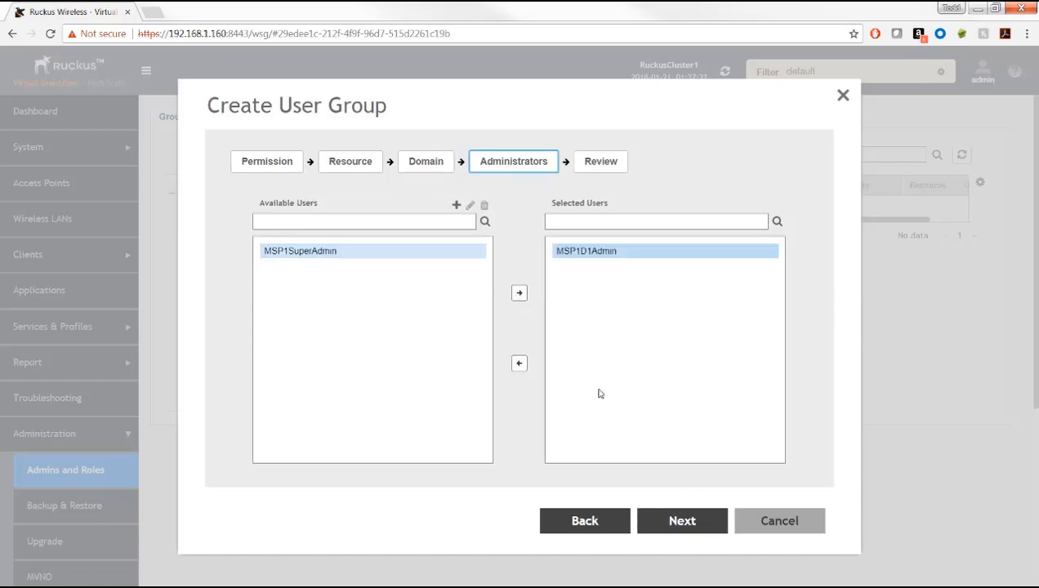
left_click(692, 523)
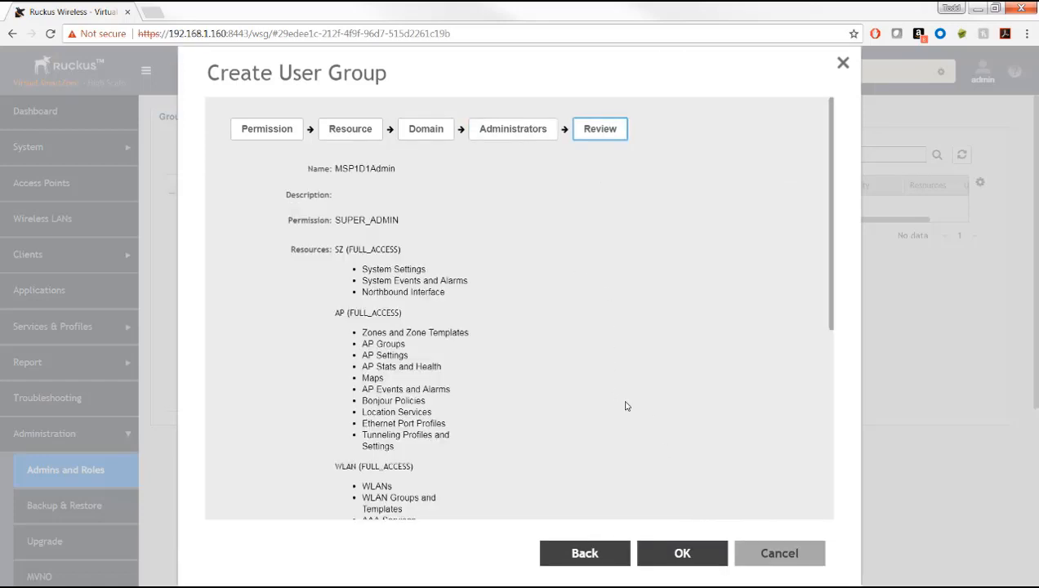
scroll(626, 407, "down", 4)
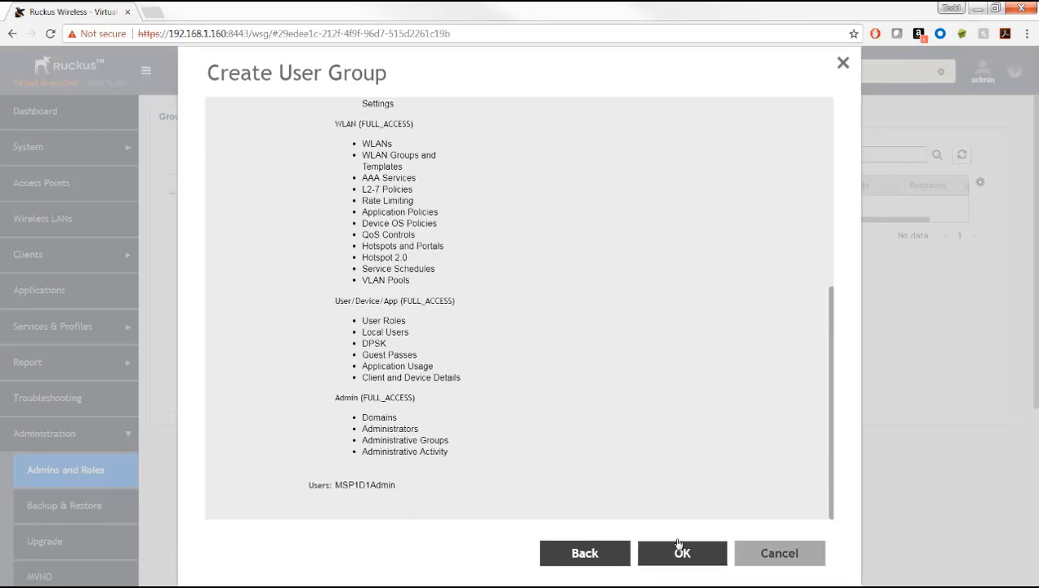
left_click(677, 546)
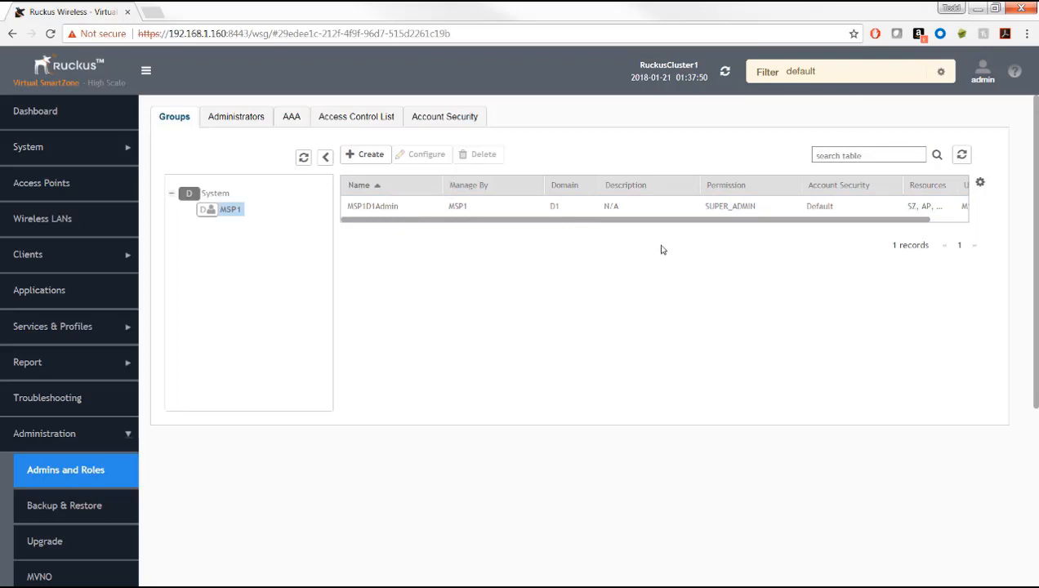
Step: Review the MSP1D1Admin group's details, then go back to the Dashboard
left_click(457, 206)
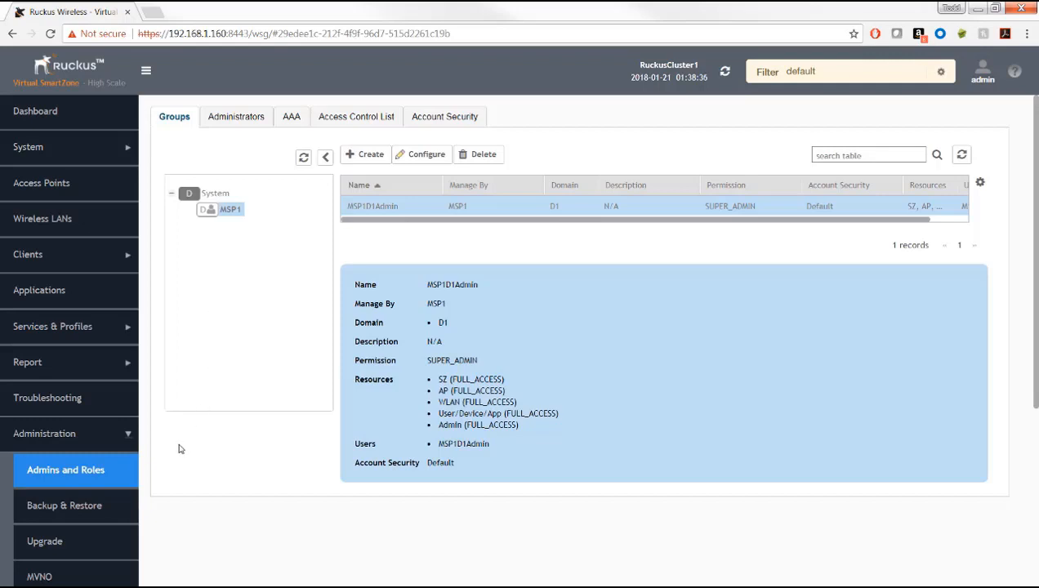
left_click(51, 114)
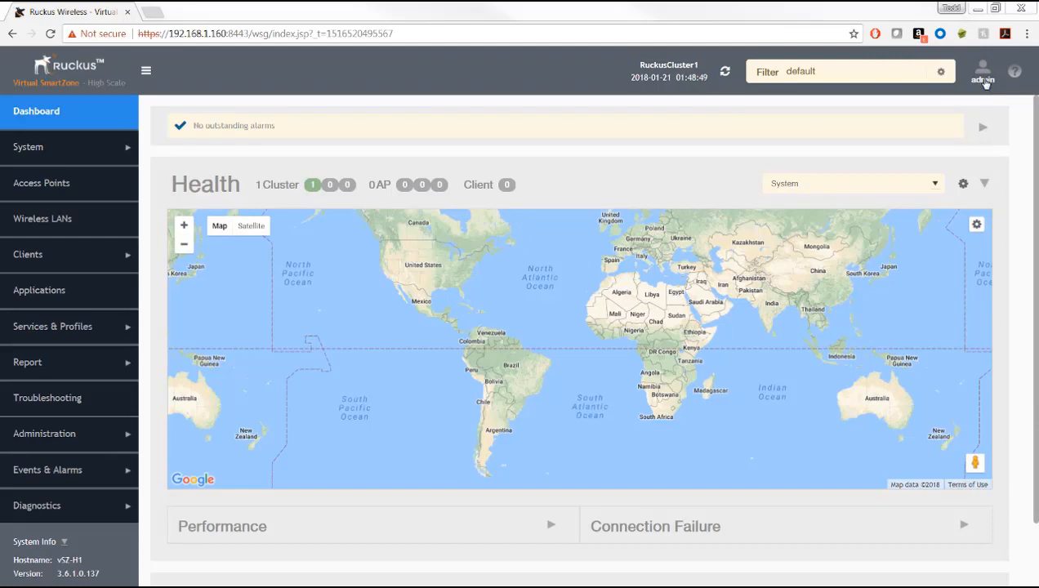
Step: Log off the admin account and sign in with username NYCAdmin and its password
left_click(984, 80)
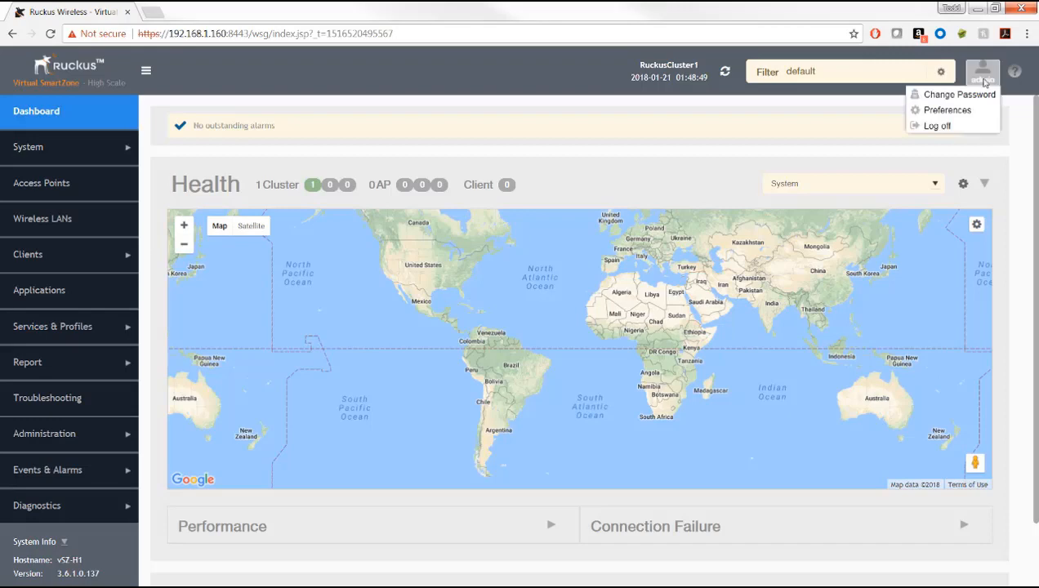
left_click(937, 127)
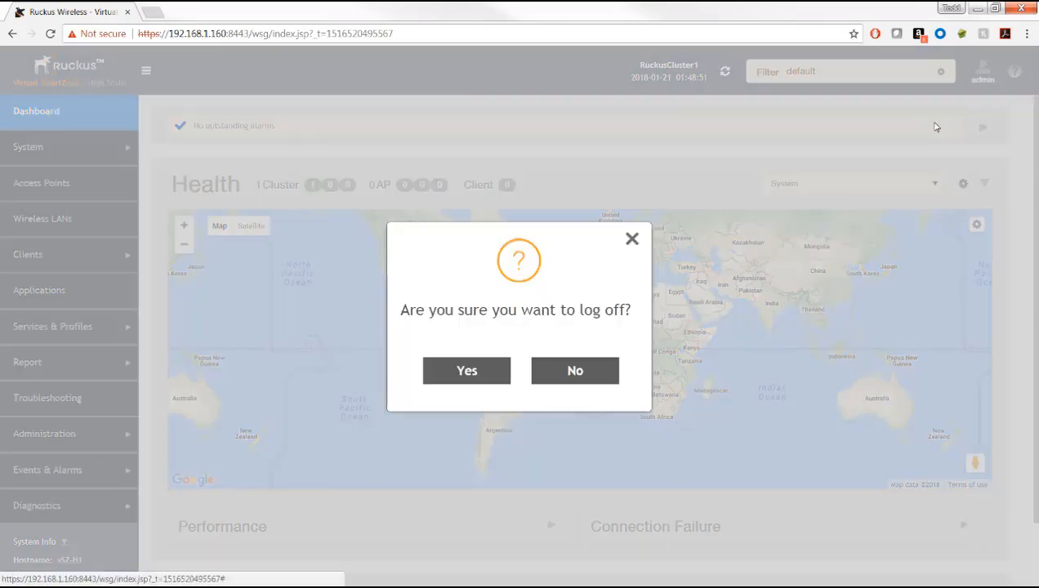
left_click(469, 371)
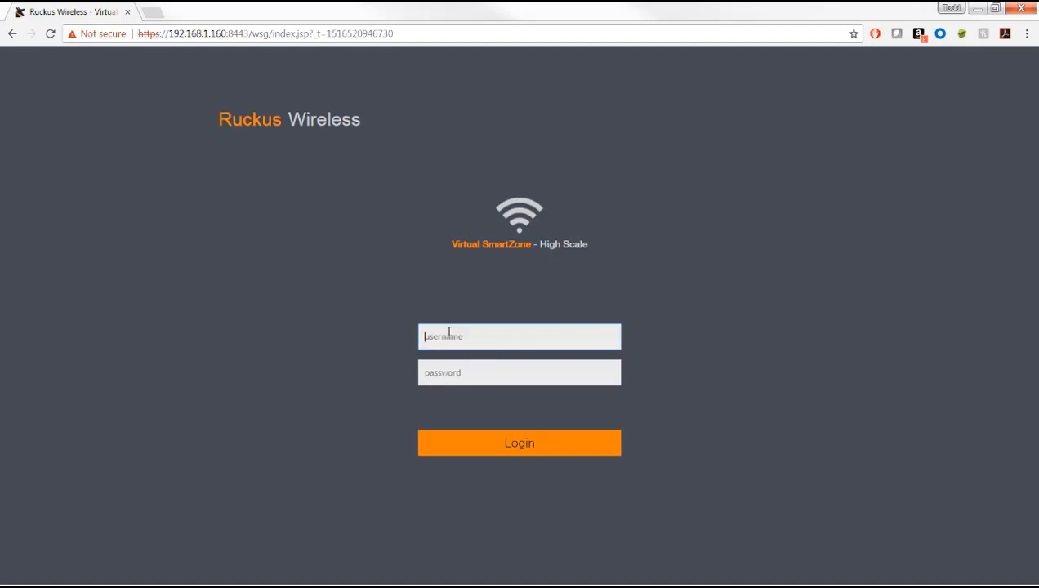
type("NYC")
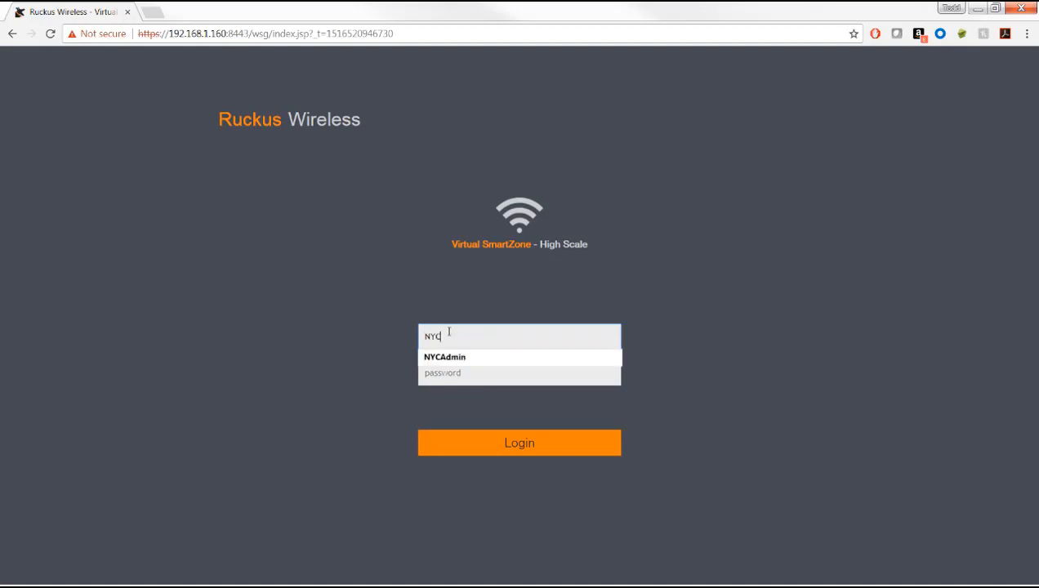
type("Admin")
key("Tab")
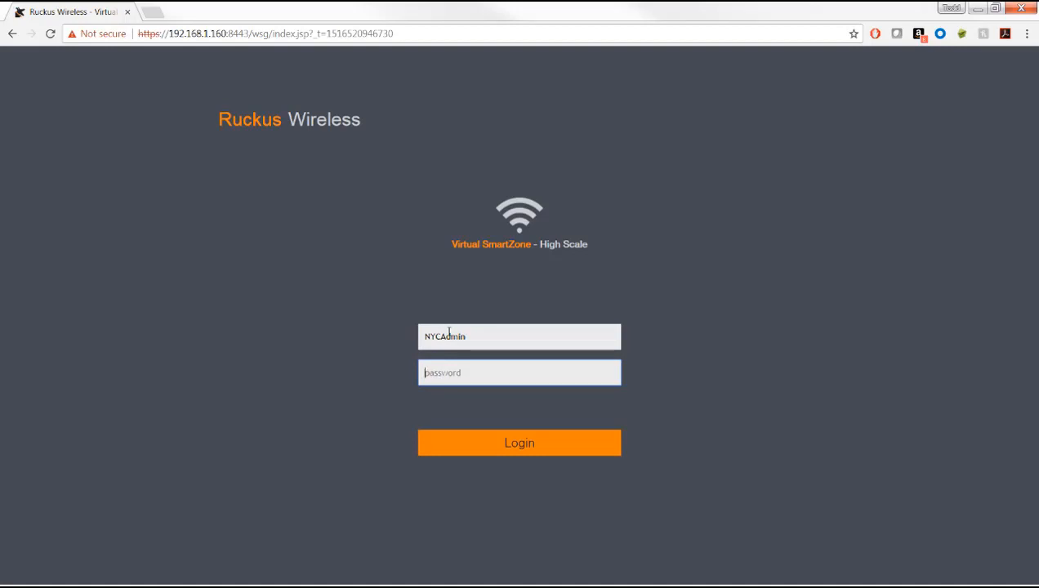
type("*********")
key("Return")
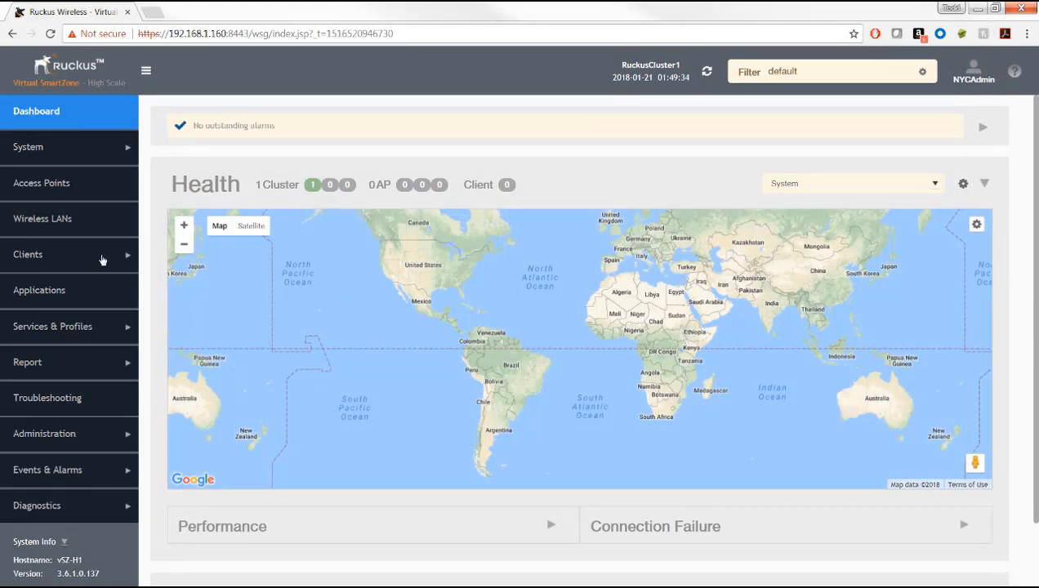
Step: On the Access Points page, select the NYC domain to see NYCAdmin's limited tree
left_click(40, 187)
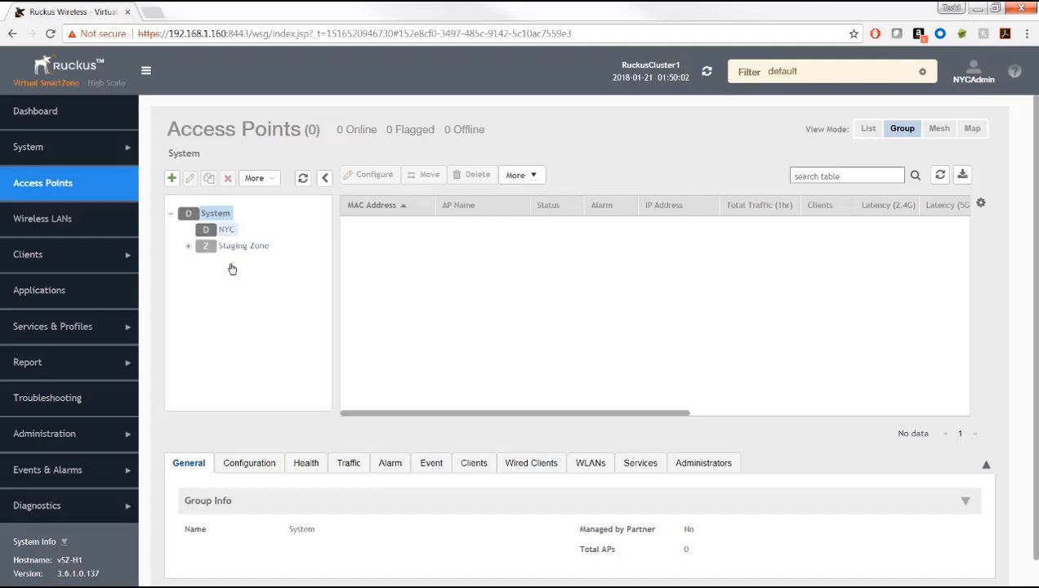
left_click(233, 231)
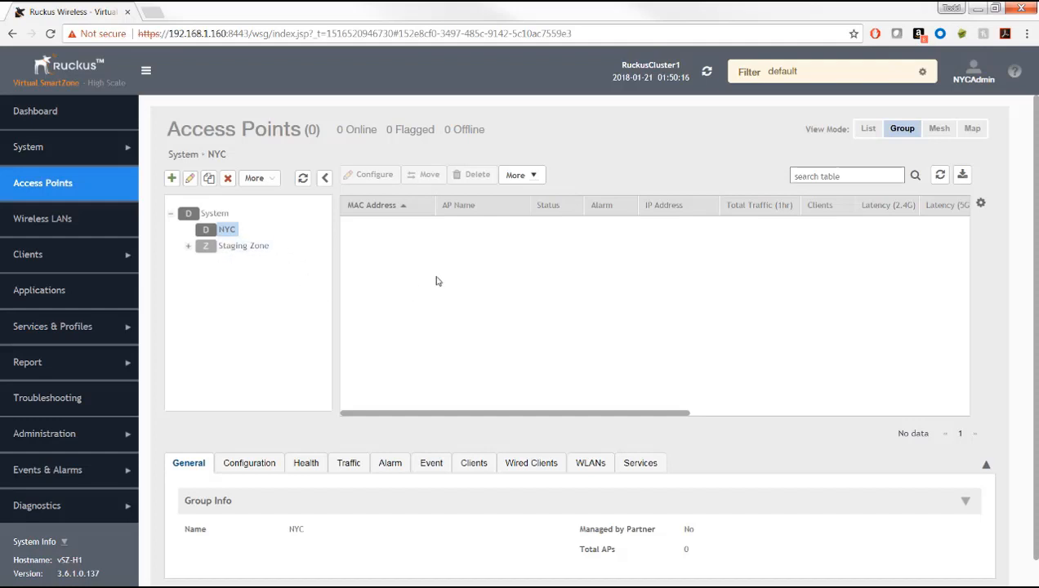
Step: Log off NYCAdmin and sign in as MSP1D1Admin@MSP1 with its password
left_click(973, 80)
left_click(935, 123)
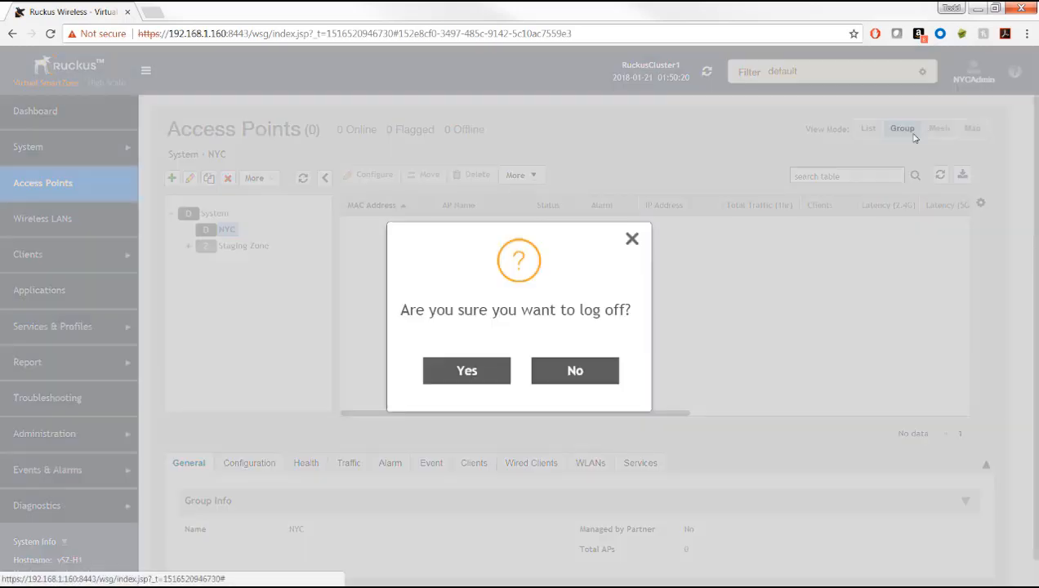
left_click(457, 370)
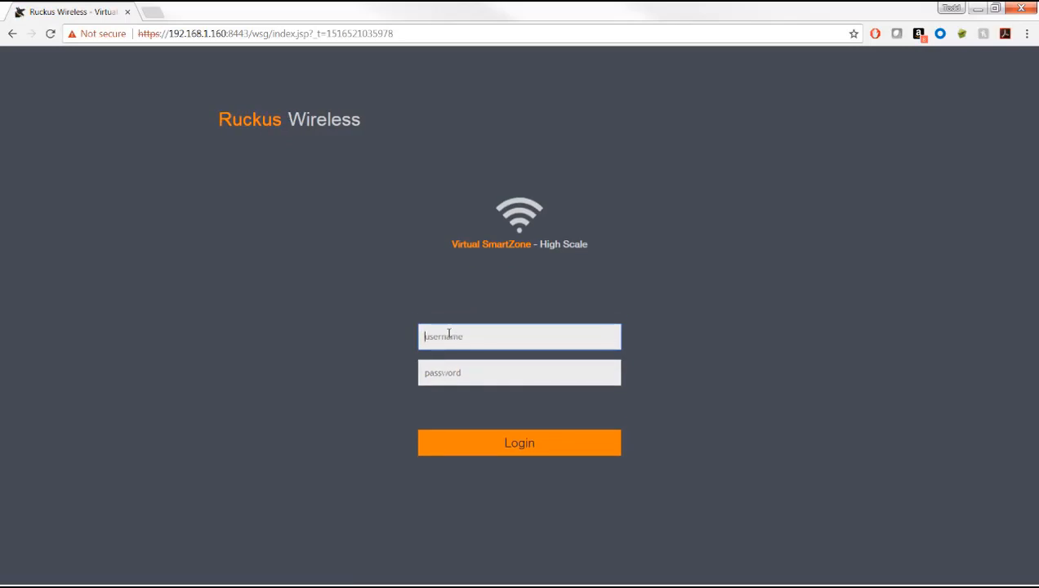
type("MSP1D1Admin@MSP1")
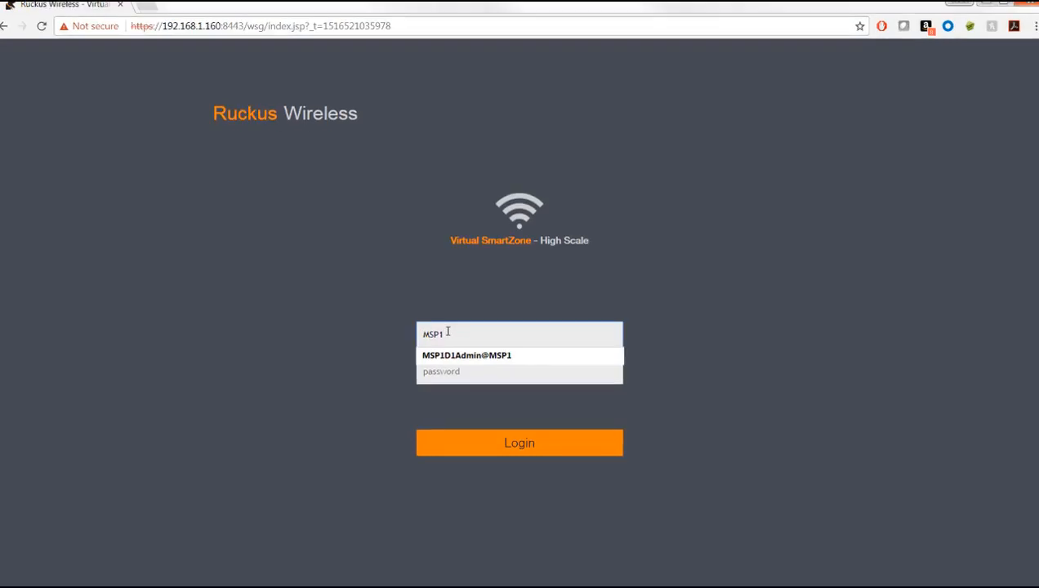
left_click(461, 356)
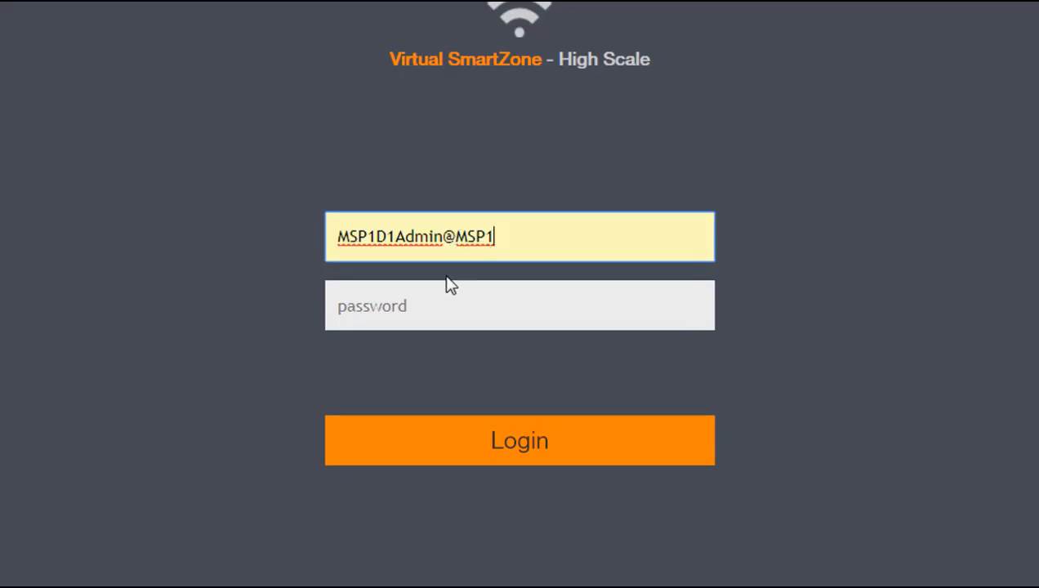
left_click(352, 303)
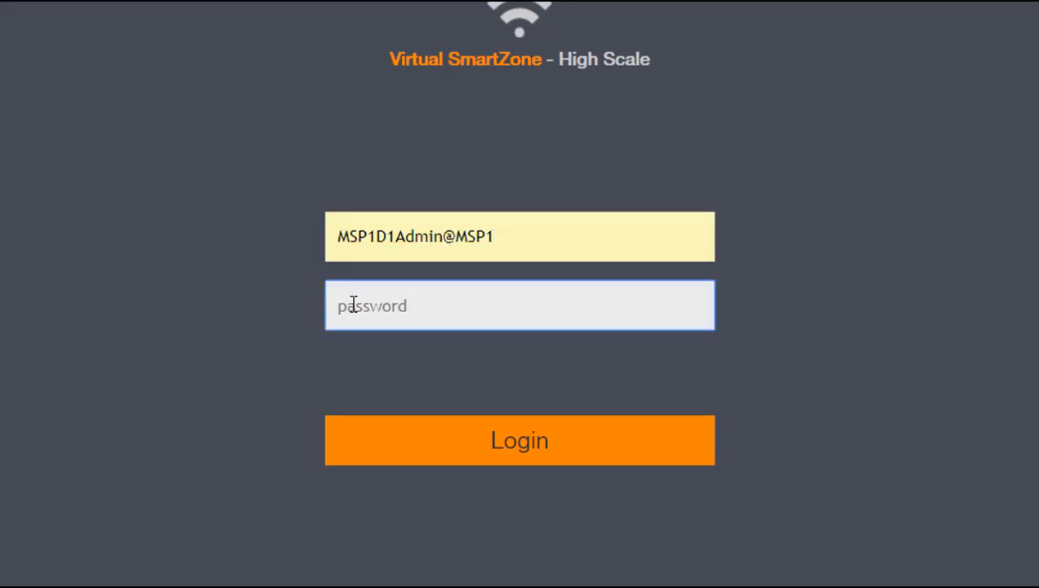
type("********")
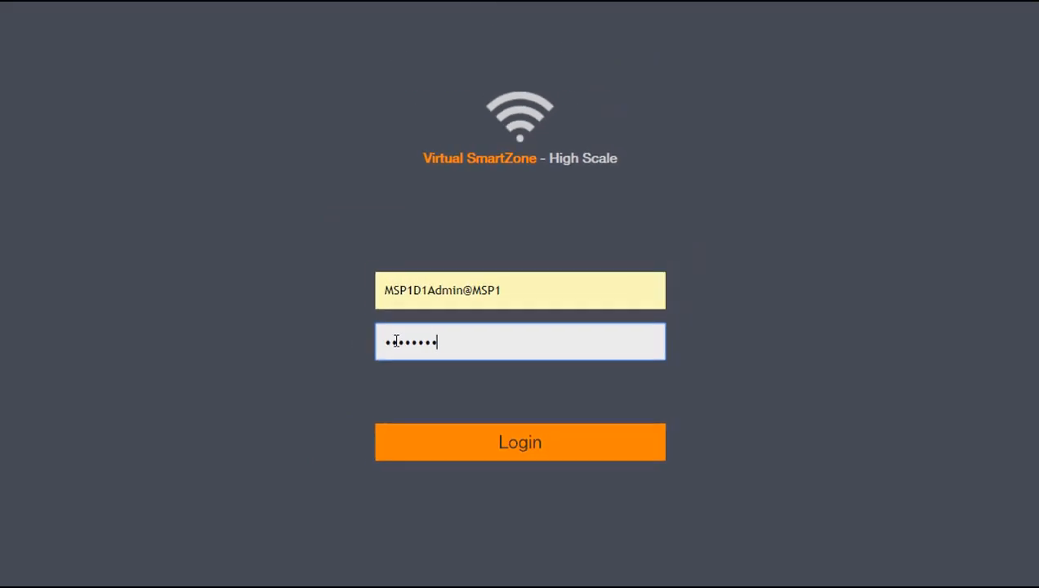
key("Return")
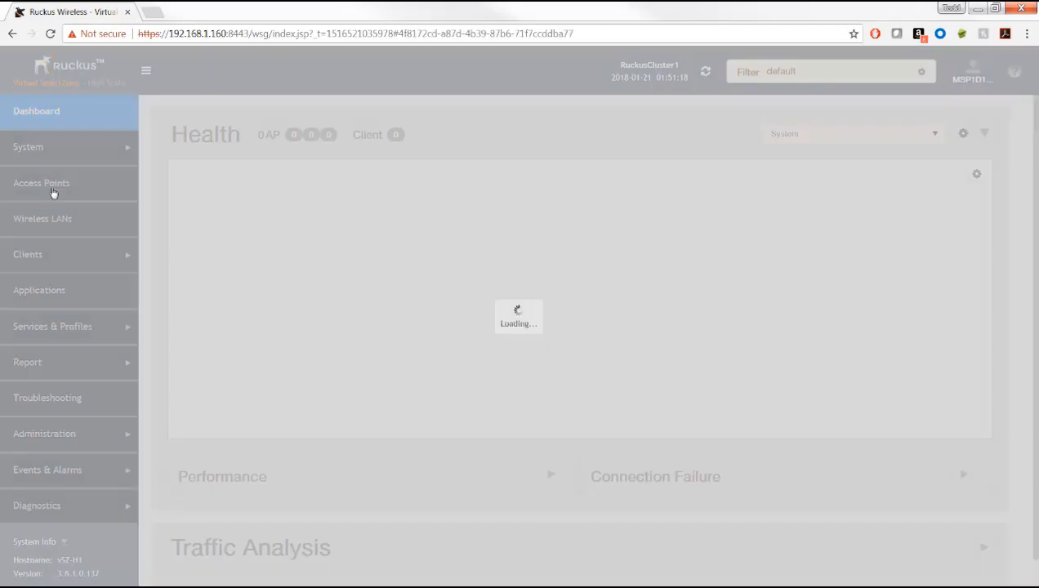
Step: On the Access Points page, expand MSP1 and select its D1 domain
left_click(53, 192)
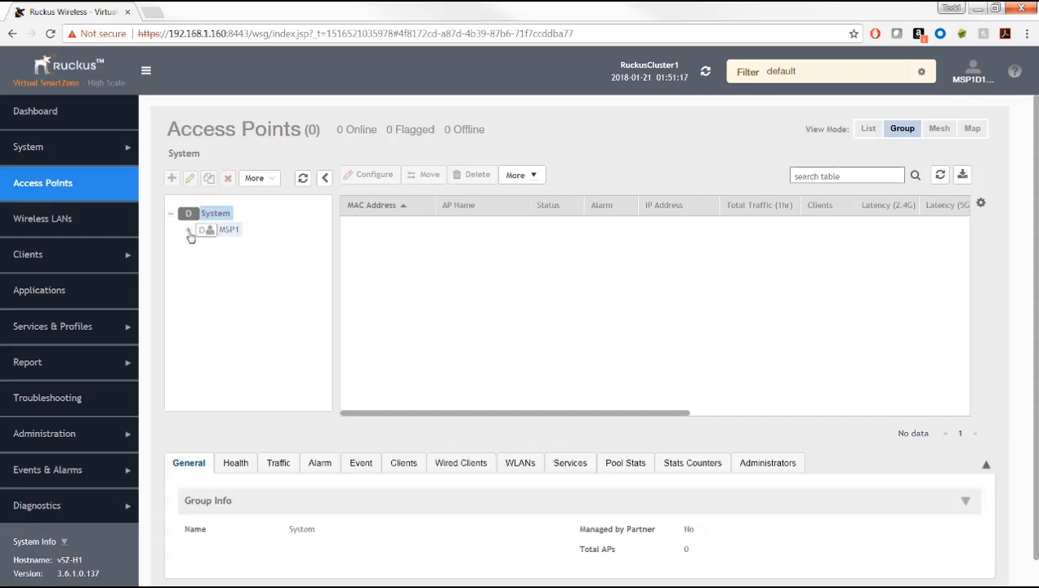
left_click(188, 230)
left_click(201, 248)
left_click(224, 255)
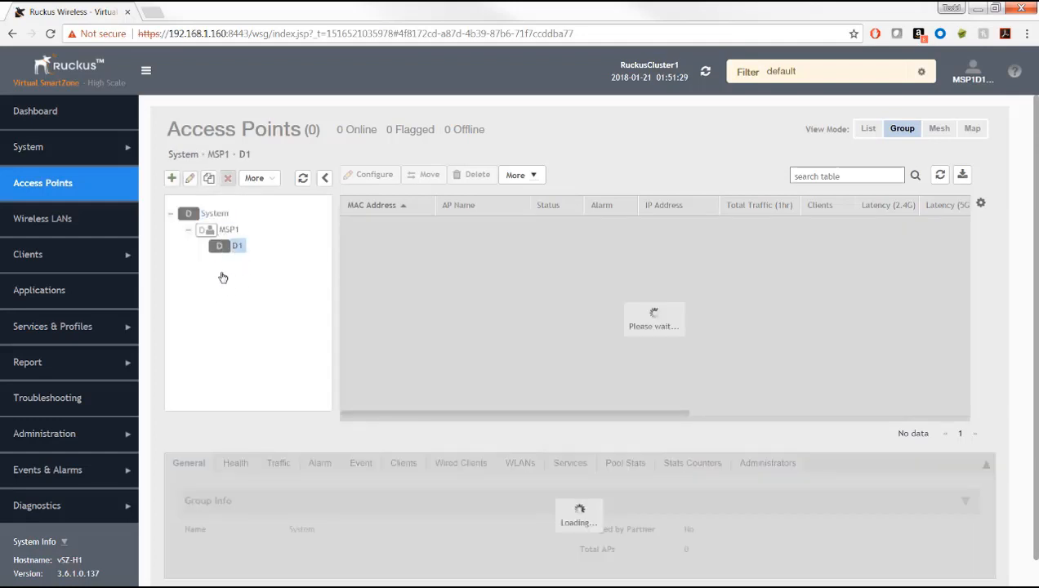